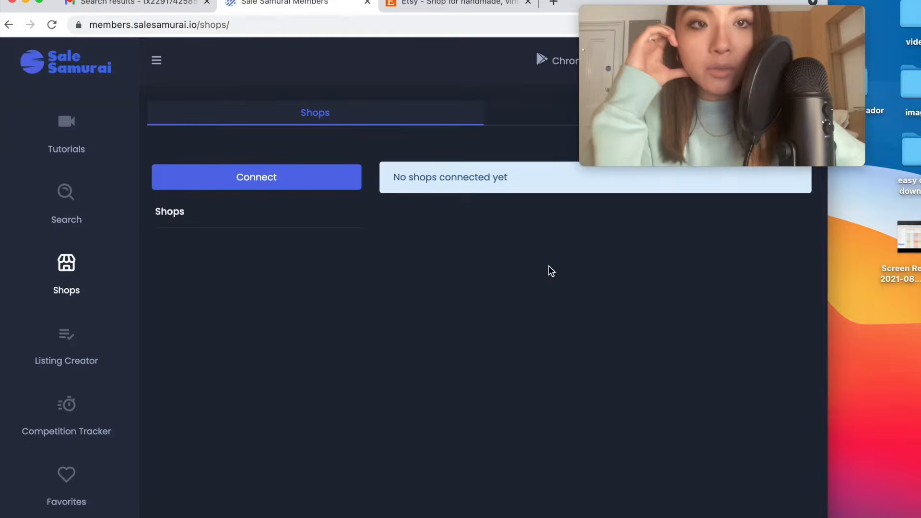
# Switch to the Etsy page and look over the keyword suggestions for "home decor prints".
pyautogui.scroll(-1, 550, 271)
pyautogui.scroll(1, 551, 272)
pyautogui.click(491, 4)
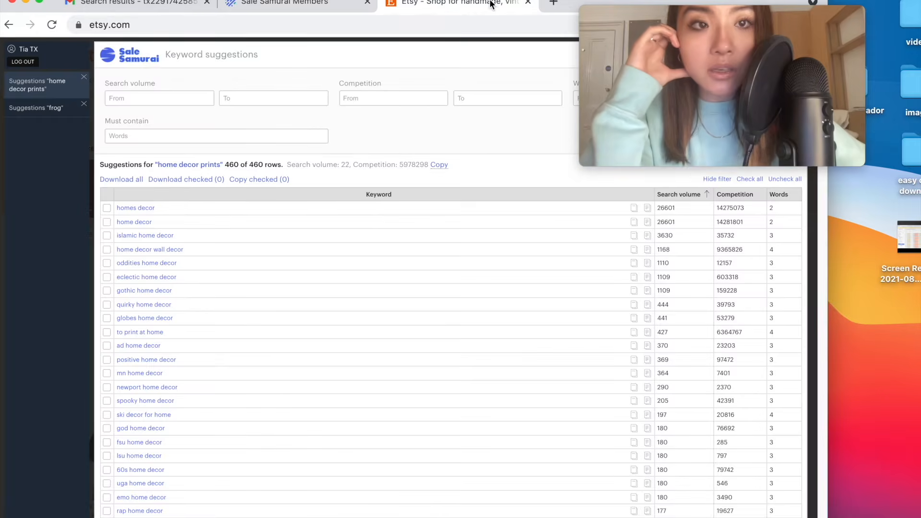
pyautogui.scroll(-10, 463, 199)
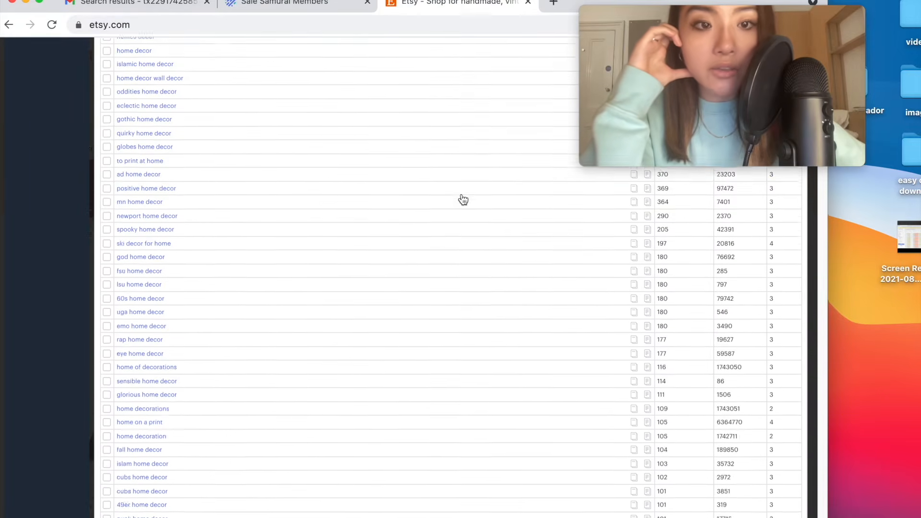
pyautogui.scroll(10, 463, 199)
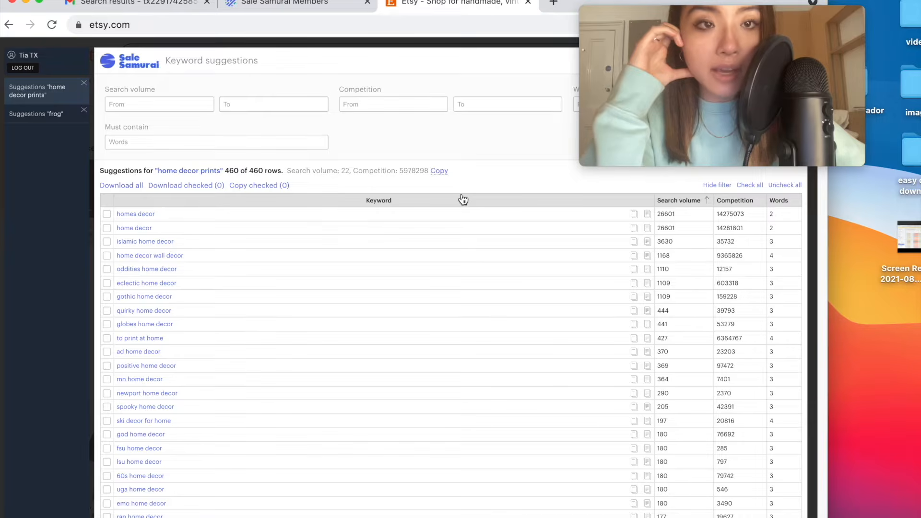
# Go back to the Sale Samurai members site and browse its tutorial videos.
pyautogui.click(310, 5)
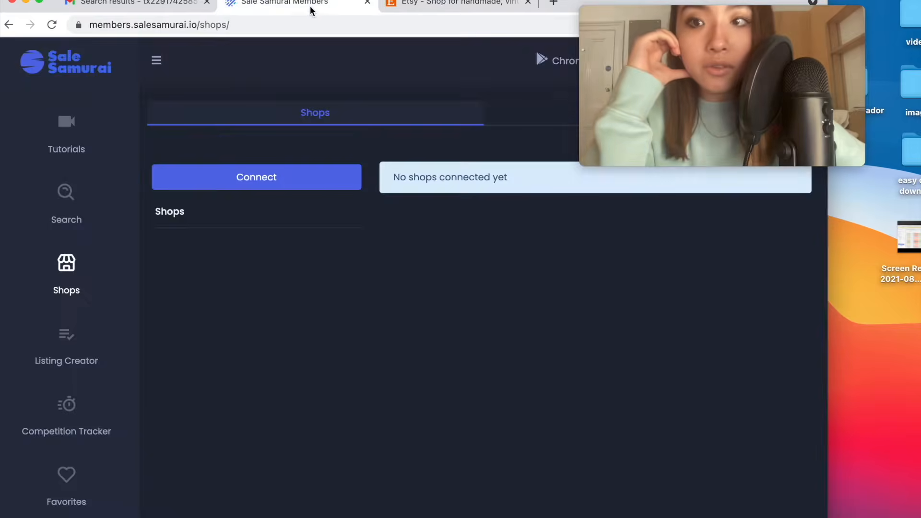
pyautogui.click(65, 133)
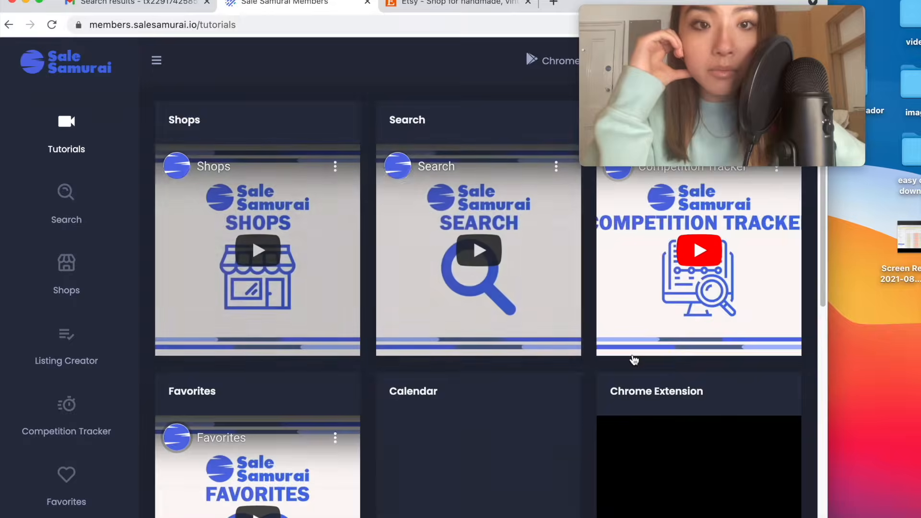
pyautogui.scroll(-5, 635, 360)
pyautogui.scroll(-3, 634, 360)
pyautogui.scroll(8, 635, 360)
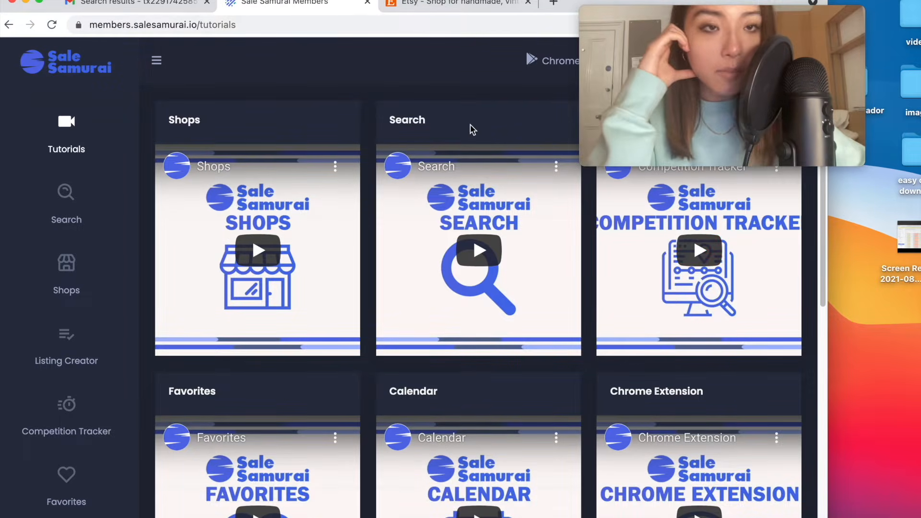
# Return to the Etsy page and examine the "home decor prints" keyword suggestions with their search volume and competition.
pyautogui.click(456, 5)
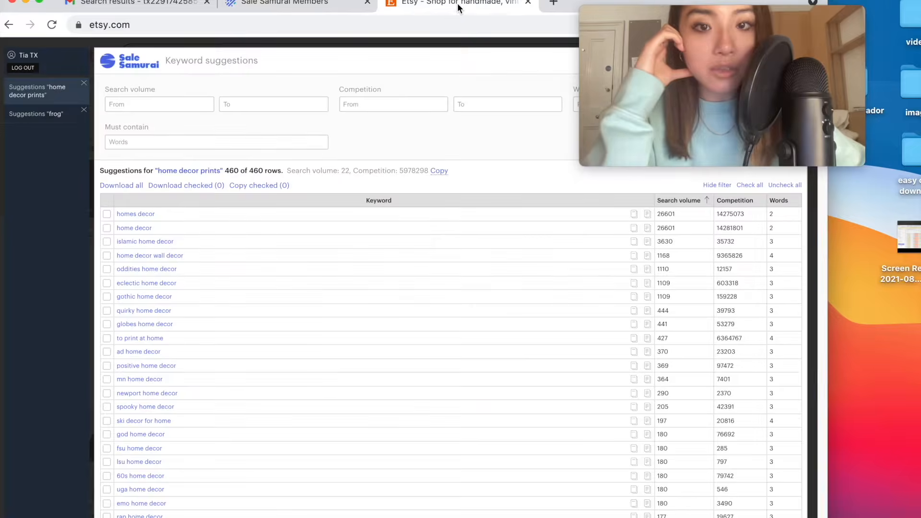
pyautogui.scroll(-10, 422, 239)
pyautogui.scroll(15, 420, 239)
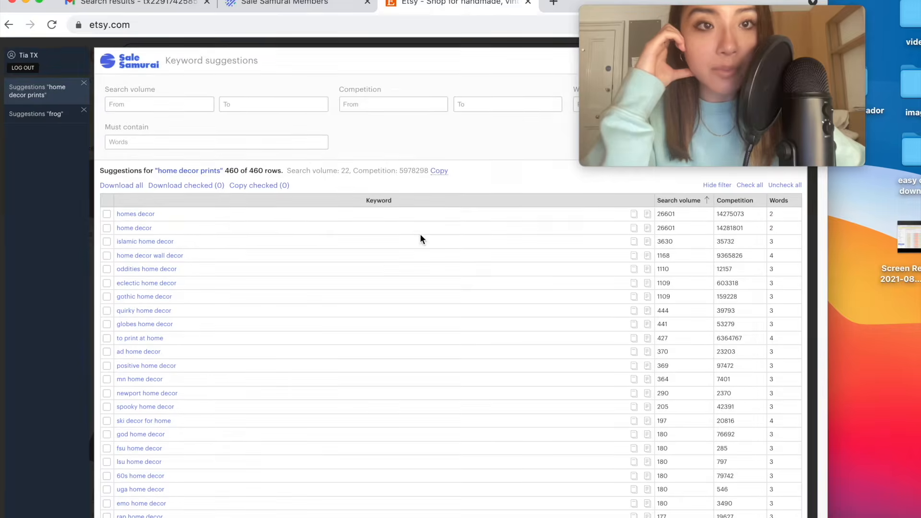
pyautogui.click(308, 5)
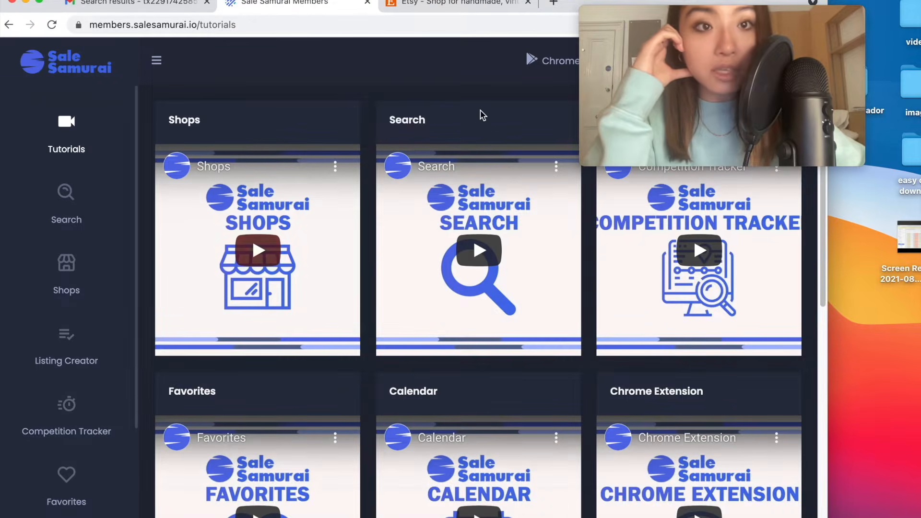
pyautogui.click(475, 4)
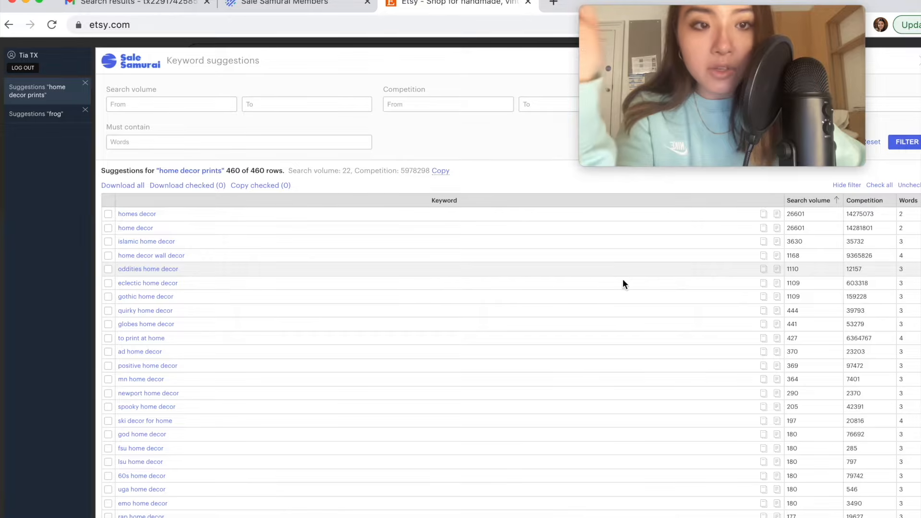
pyautogui.scroll(-3, 623, 239)
pyautogui.scroll(-6, 623, 240)
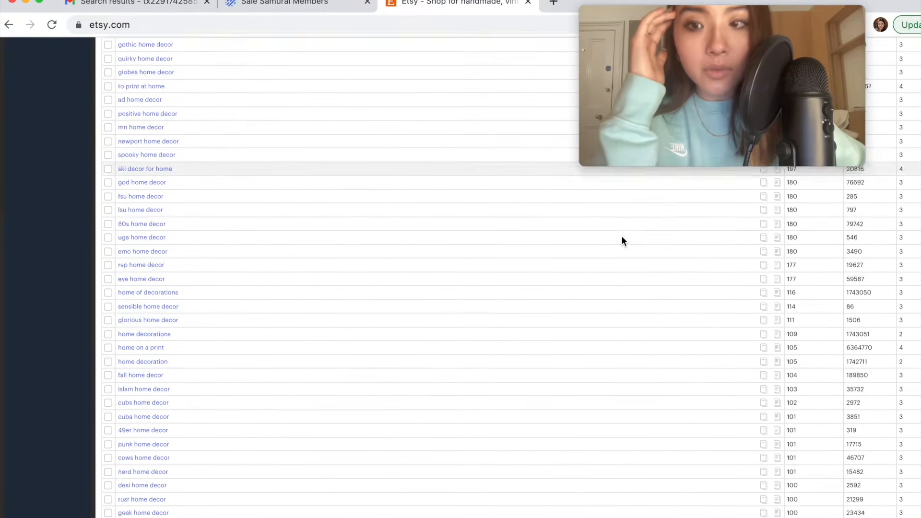
pyautogui.scroll(9, 623, 240)
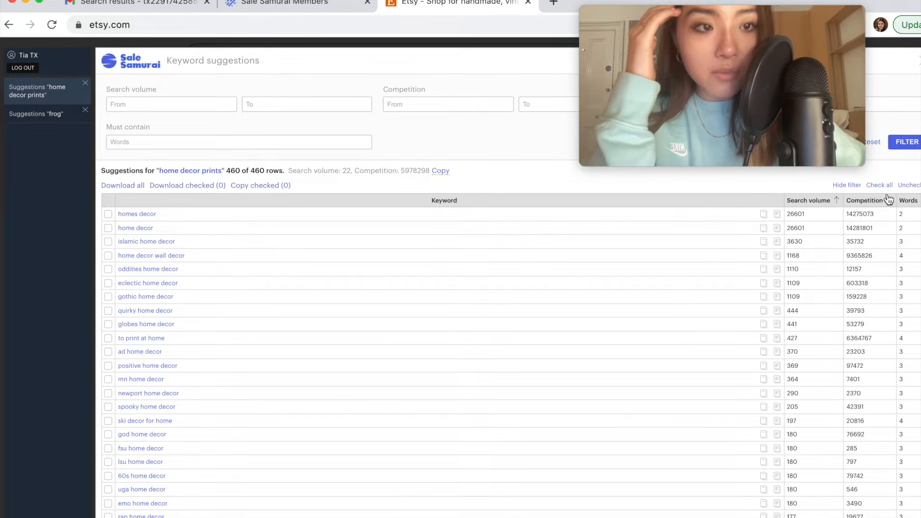
pyautogui.scroll(-10, 473, 259)
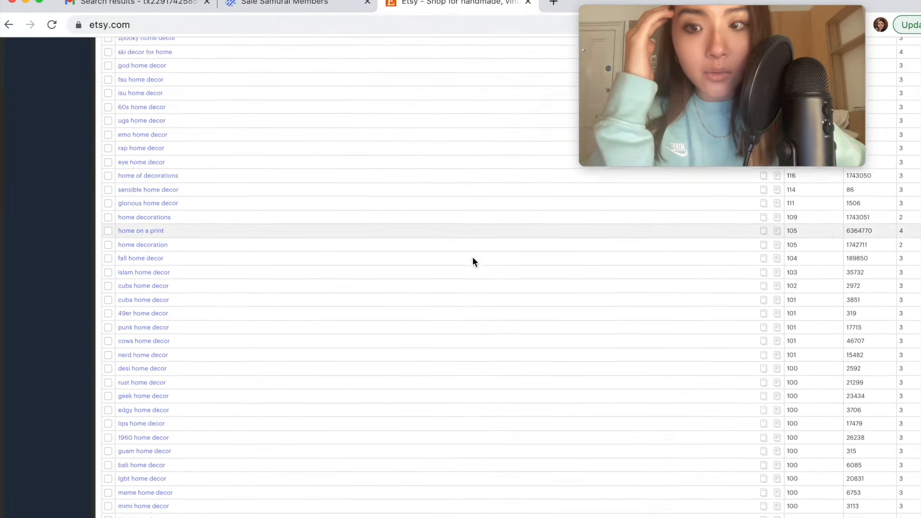
pyautogui.scroll(10, 474, 259)
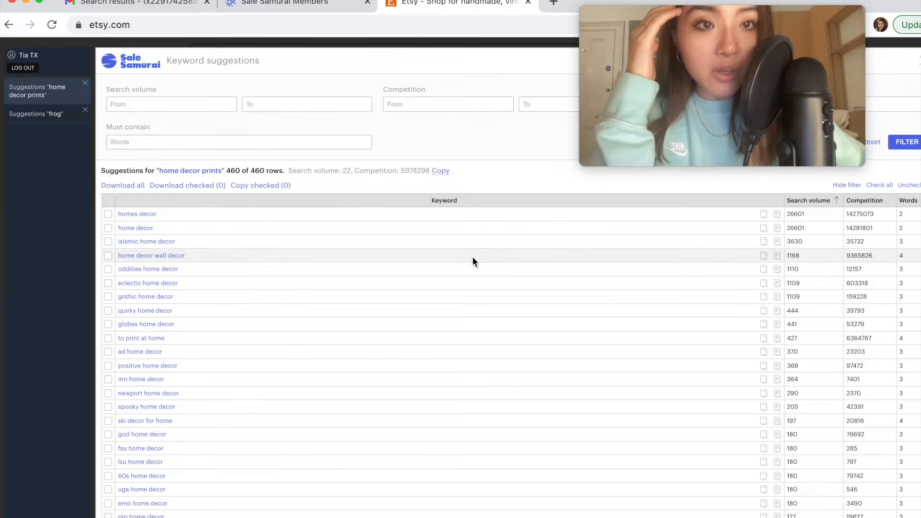
pyautogui.scroll(-15, 525, 173)
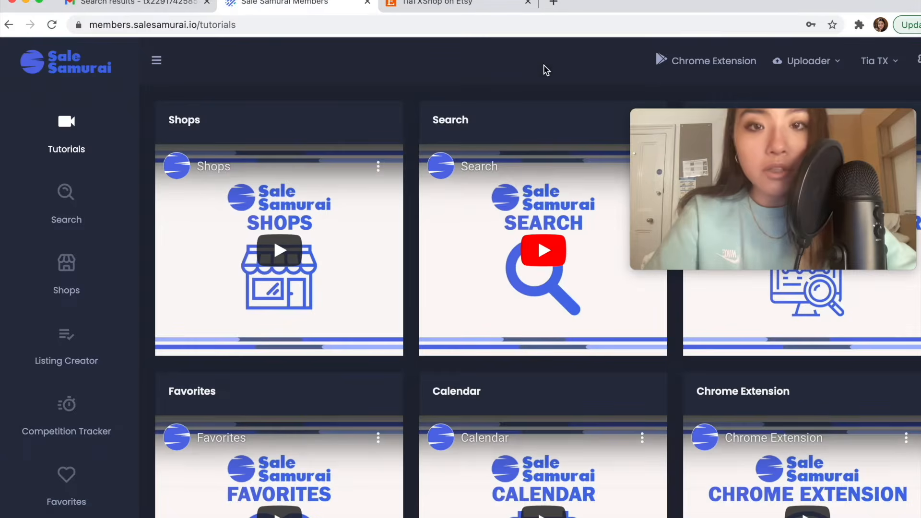
# Look through the Sale Samurai tutorials, then view the Chrome Web Store page of its extension and close it.
pyautogui.scroll(-8, 542, 93)
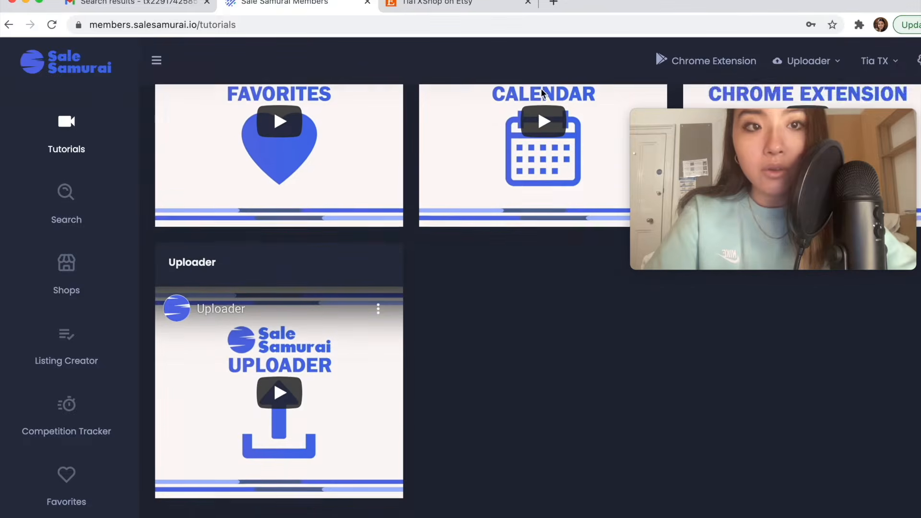
pyautogui.scroll(8, 540, 88)
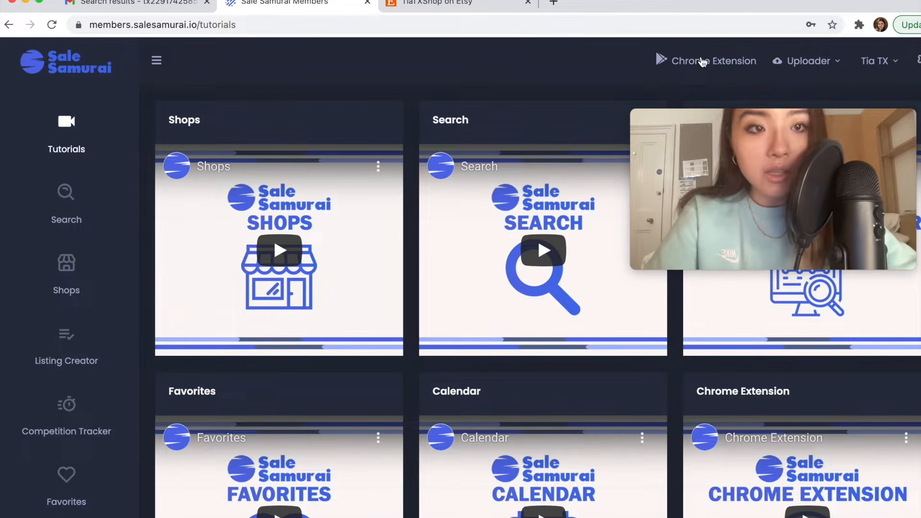
pyautogui.click(702, 62)
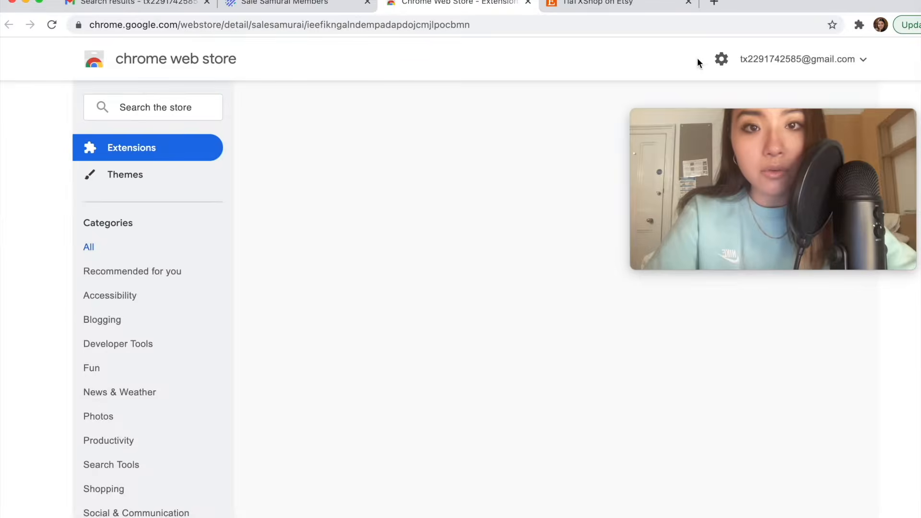
pyautogui.click(528, 3)
# From Etsy's popular searches, open the full list of keyword suggestions for "home decor prints".
pyautogui.click(404, 56)
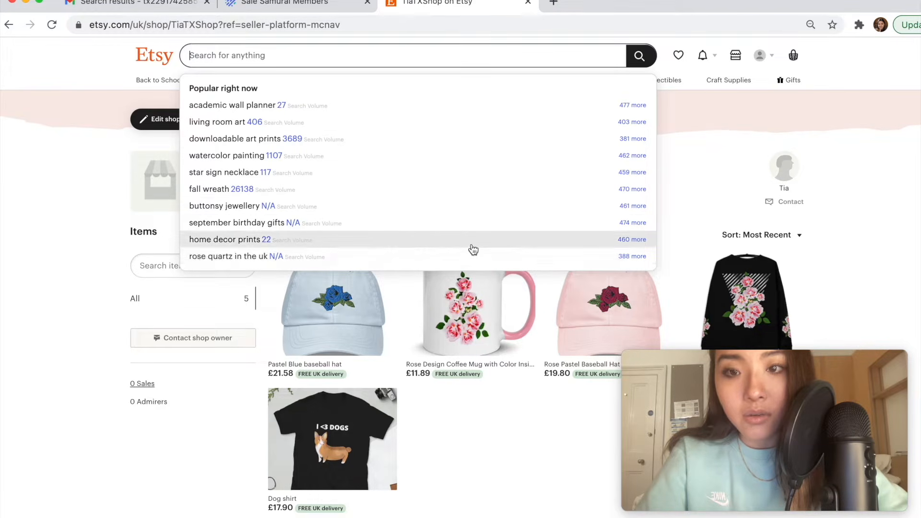
pyautogui.click(635, 240)
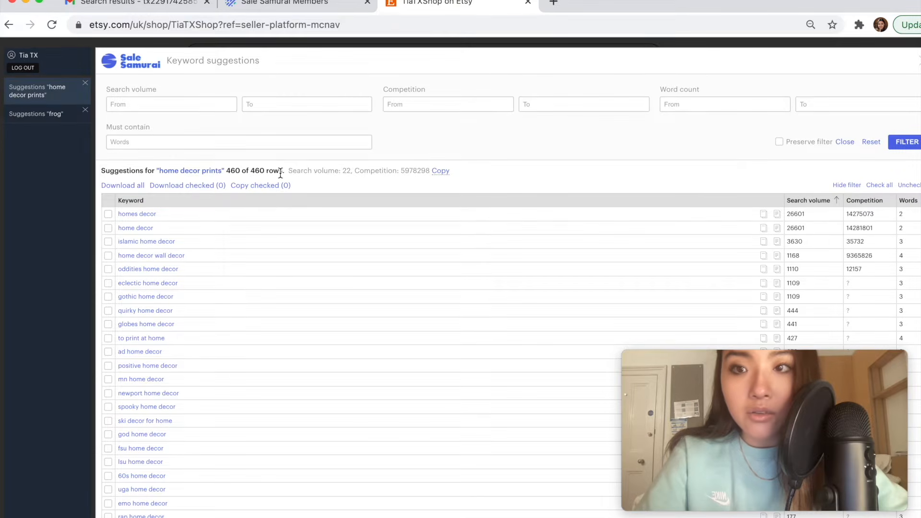
pyautogui.scroll(-10, 281, 175)
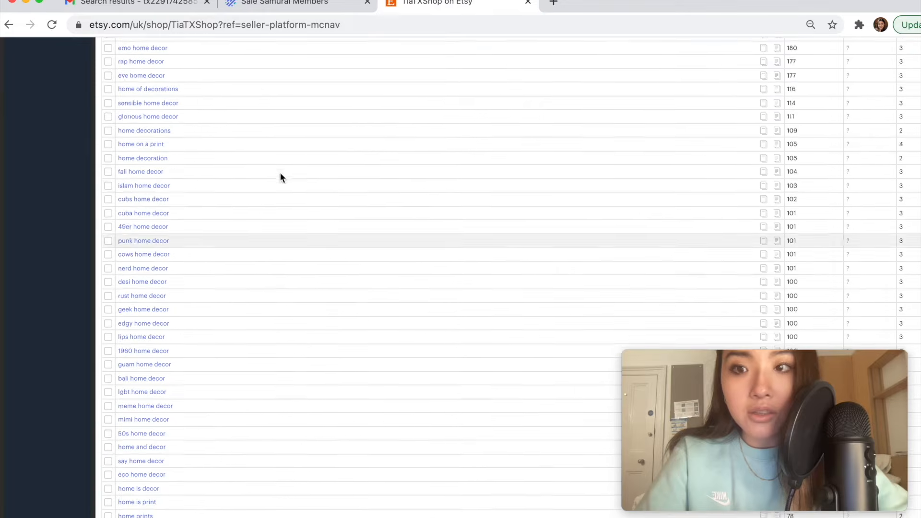
pyautogui.scroll(10, 280, 176)
# Examine the suggested keywords, comparing each one's search volume with its competition to find suitable niches.
pyautogui.moveTo(756, 408); pyautogui.dragTo(762, 66)
pyautogui.scroll(-4, 852, 232)
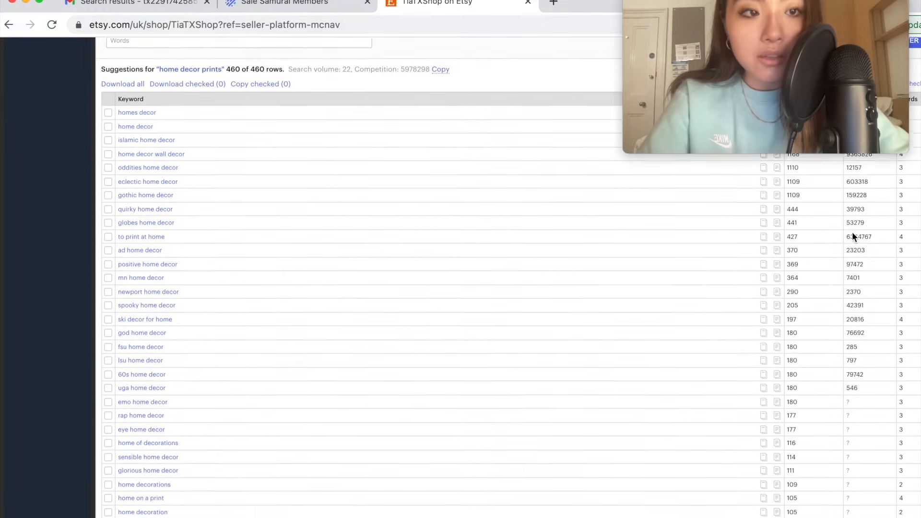
pyautogui.scroll(5, 853, 232)
pyautogui.scroll(-5, 183, 244)
pyautogui.scroll(6, 182, 243)
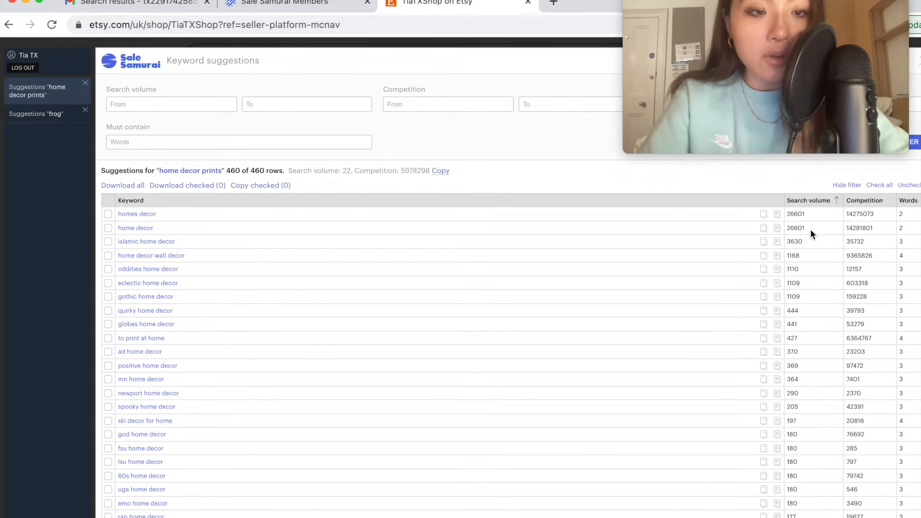
pyautogui.scroll(-4, 820, 280)
pyautogui.scroll(-2, 820, 280)
pyautogui.scroll(6, 820, 280)
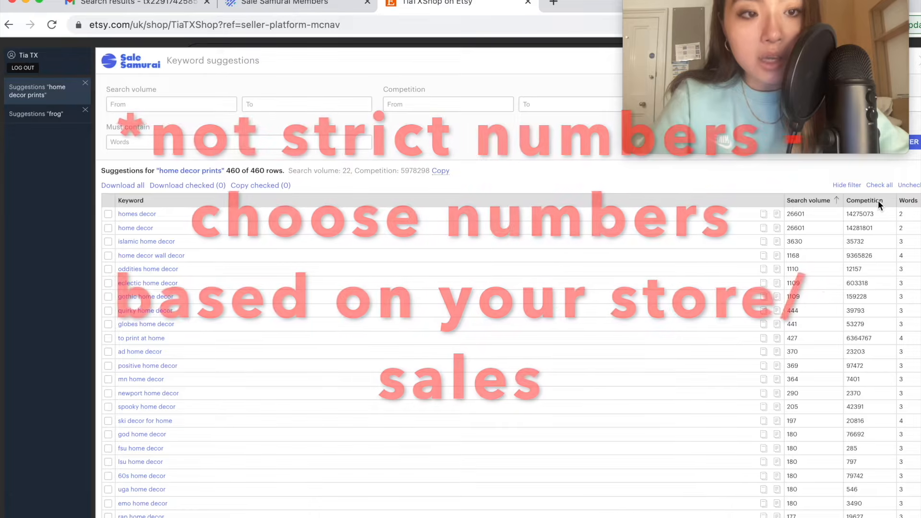
pyautogui.scroll(-3, 878, 201)
pyautogui.scroll(-6, 878, 201)
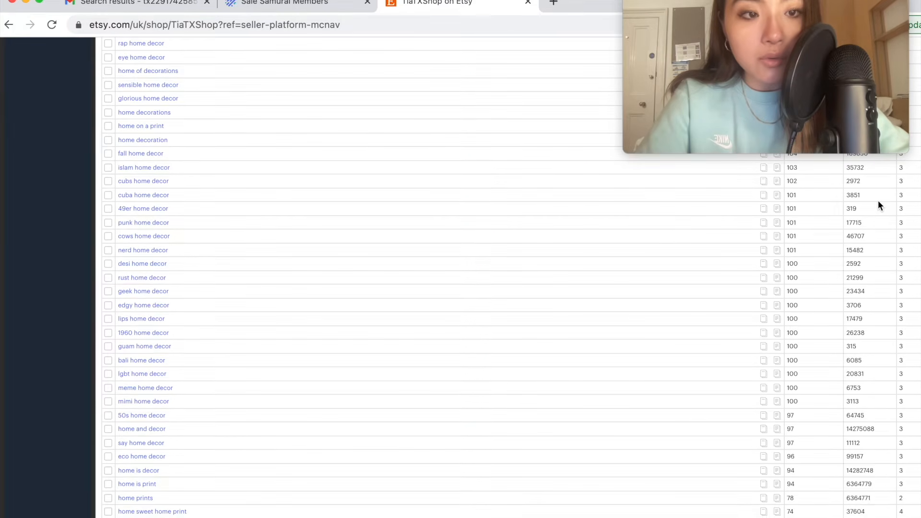
pyautogui.scroll(-1, 878, 205)
pyautogui.scroll(9, 880, 204)
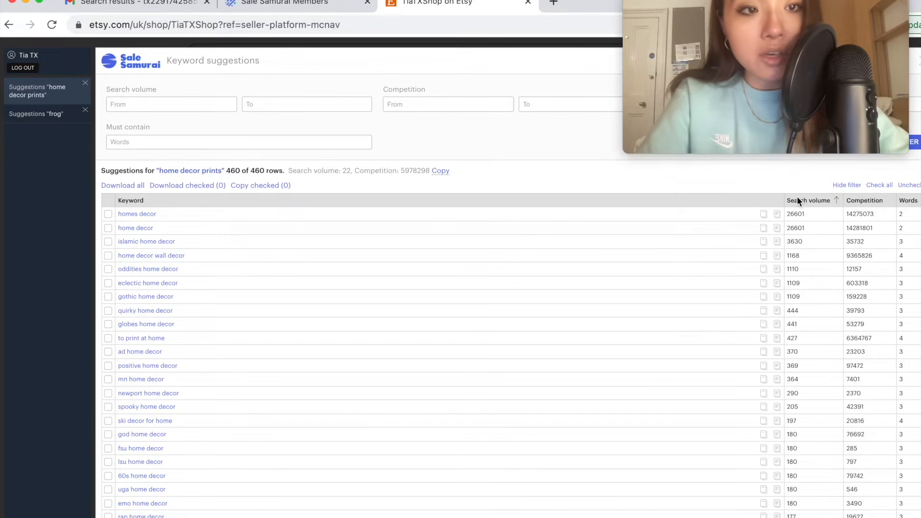
pyautogui.scroll(-6, 822, 243)
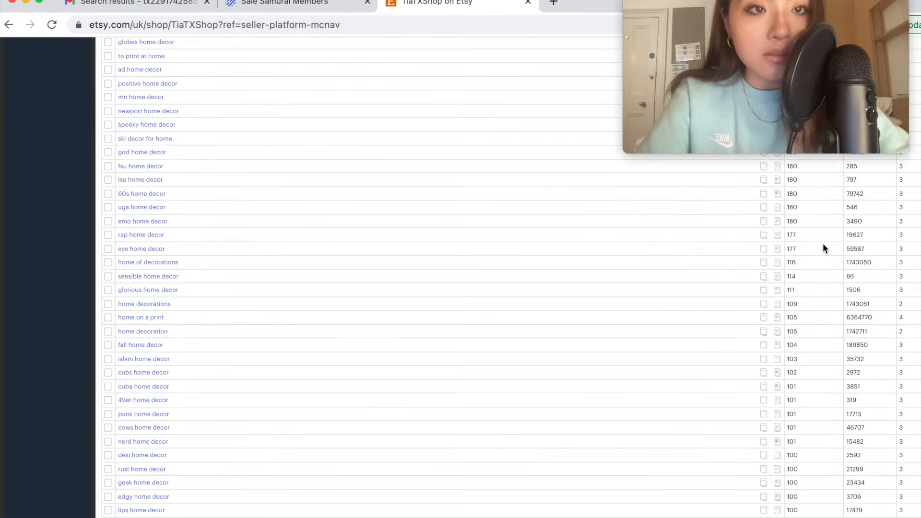
pyautogui.scroll(3, 823, 248)
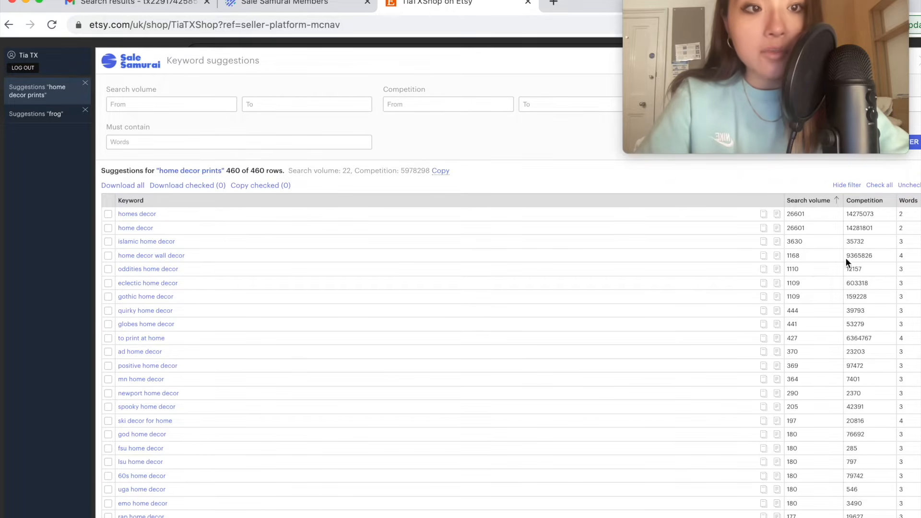
pyautogui.scroll(-15, 799, 264)
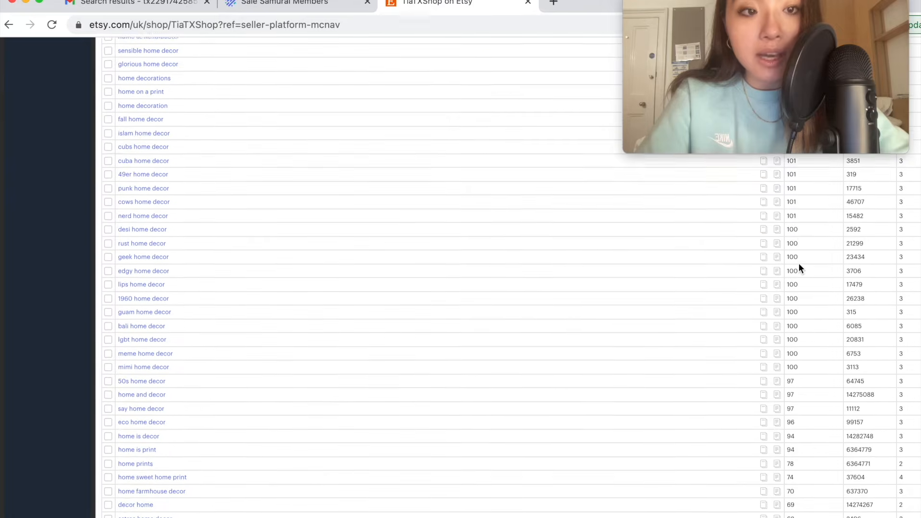
pyautogui.scroll(-10, 799, 267)
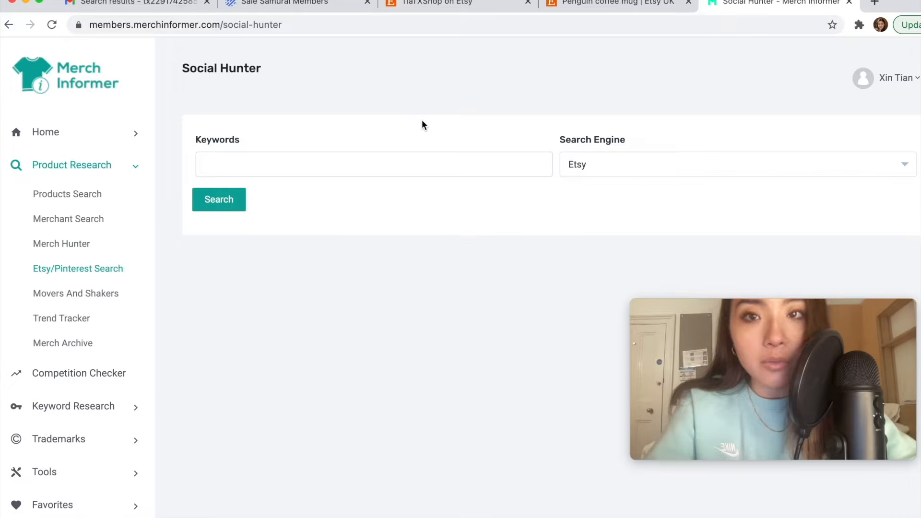
# Open the Sale Samurai holiday calendar and look over the August 2021 events.
pyautogui.click(285, 3)
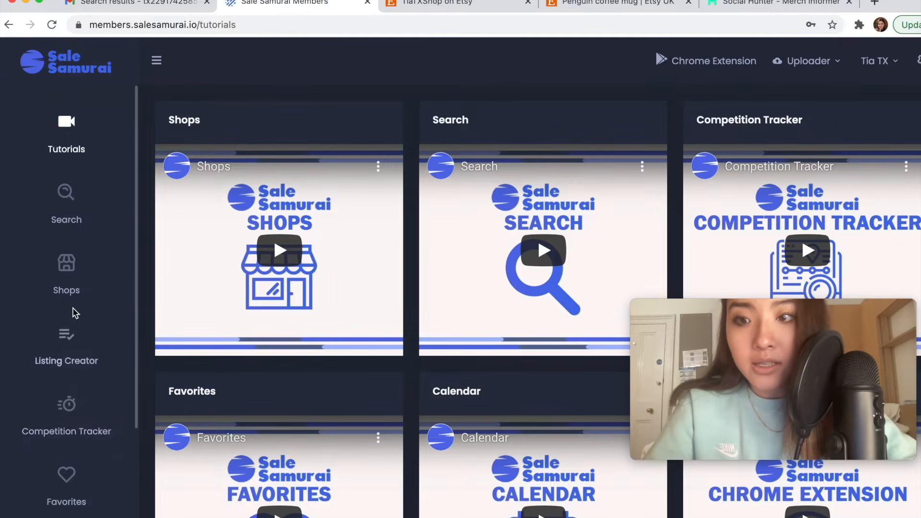
pyautogui.scroll(-3, 75, 313)
pyautogui.click(67, 494)
pyautogui.scroll(-8, 507, 220)
pyautogui.scroll(6, 507, 220)
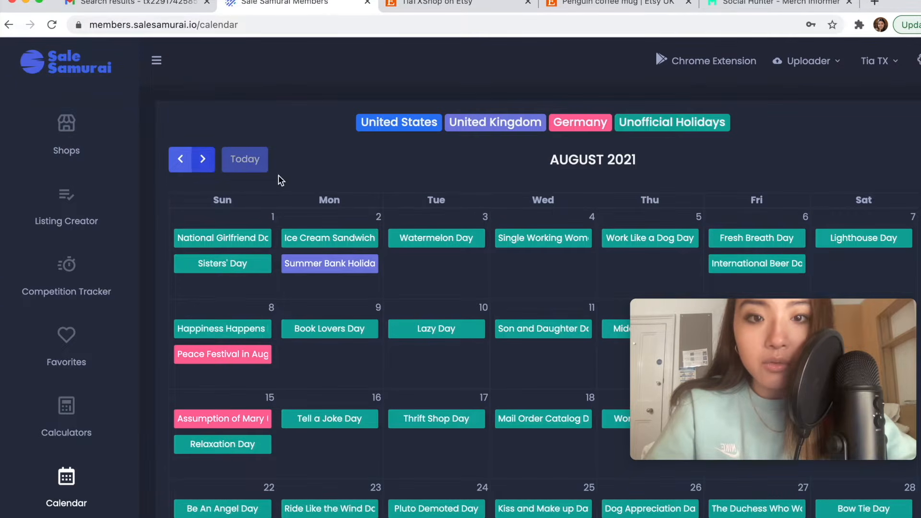
pyautogui.scroll(-1, 324, 175)
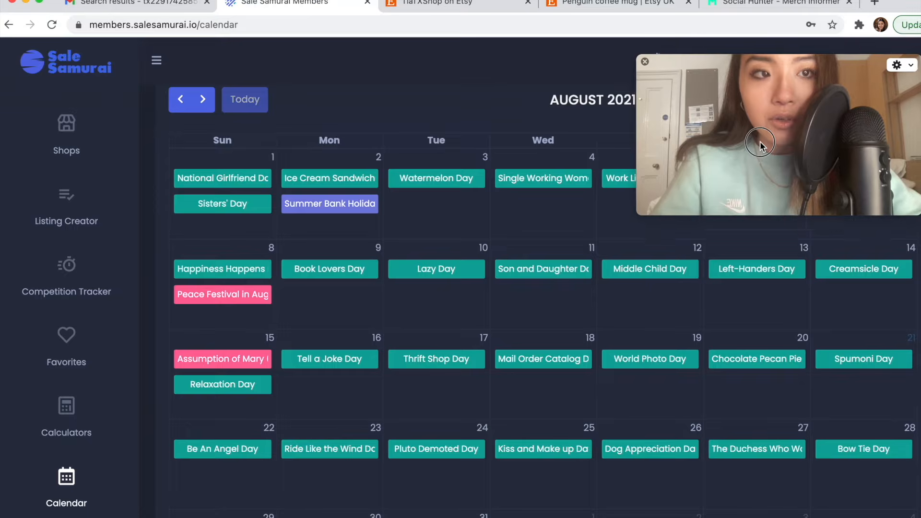
# Advance the holiday calendar to September 2021 and look through that month's events.
pyautogui.click(195, 107)
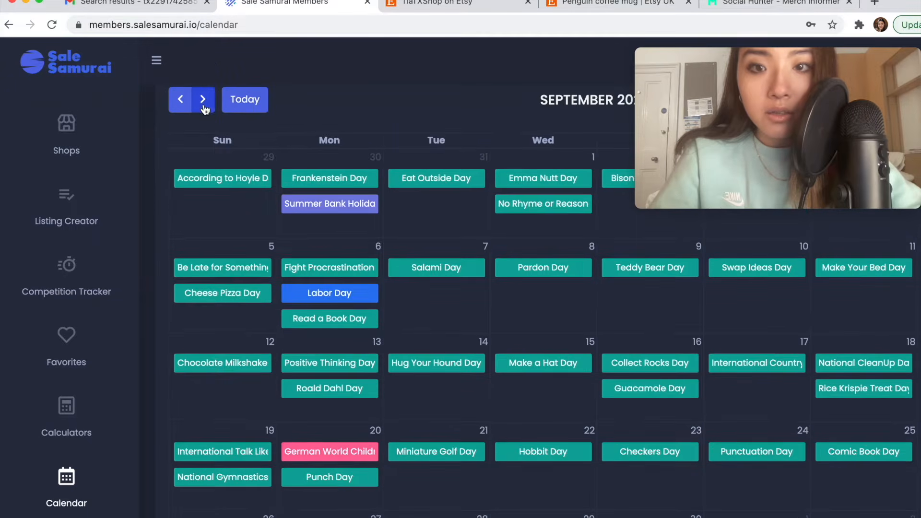
pyautogui.scroll(-3, 441, 258)
pyautogui.scroll(5, 454, 266)
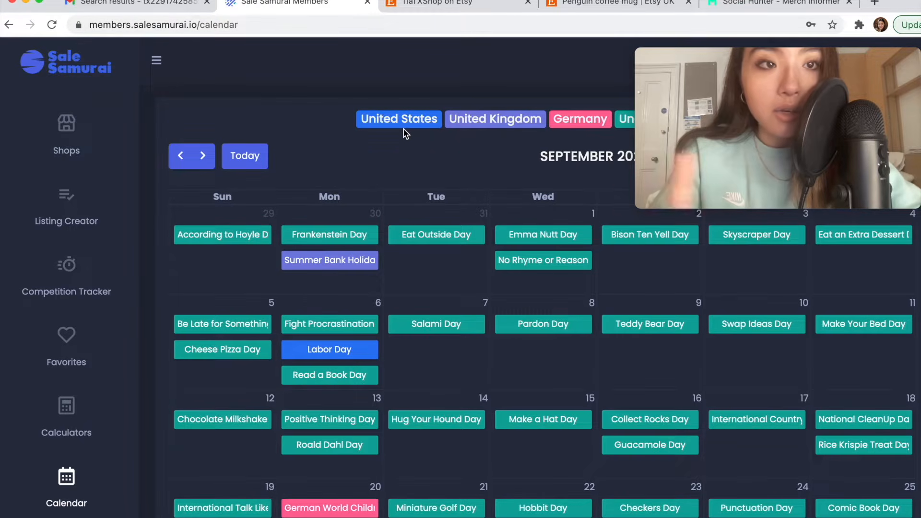
# Review the remaining September 2021 holidays down to the end of the month in the calendar.
pyautogui.scroll(-5, 458, 171)
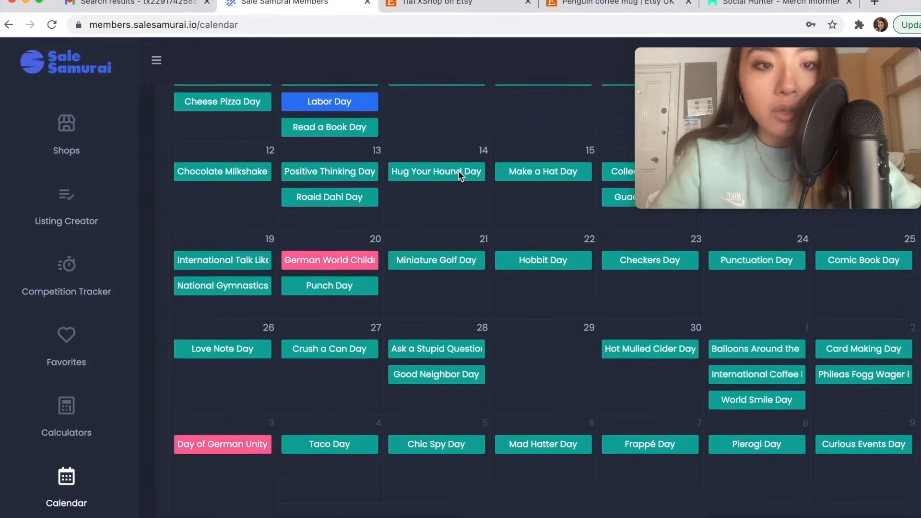
pyautogui.scroll(5, 459, 171)
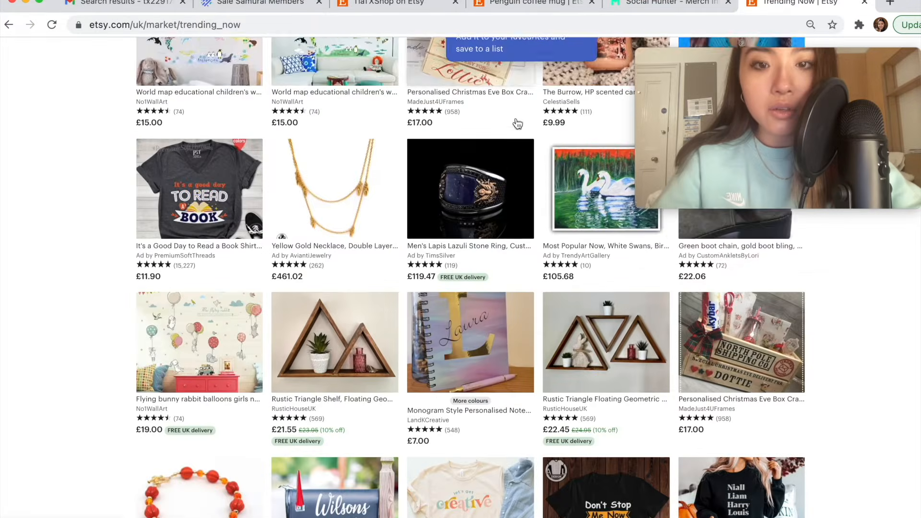
# Browse the listings on Etsy's Trending Now page for popular product types and design ideas.
pyautogui.scroll(-8, 517, 124)
pyautogui.scroll(6, 518, 124)
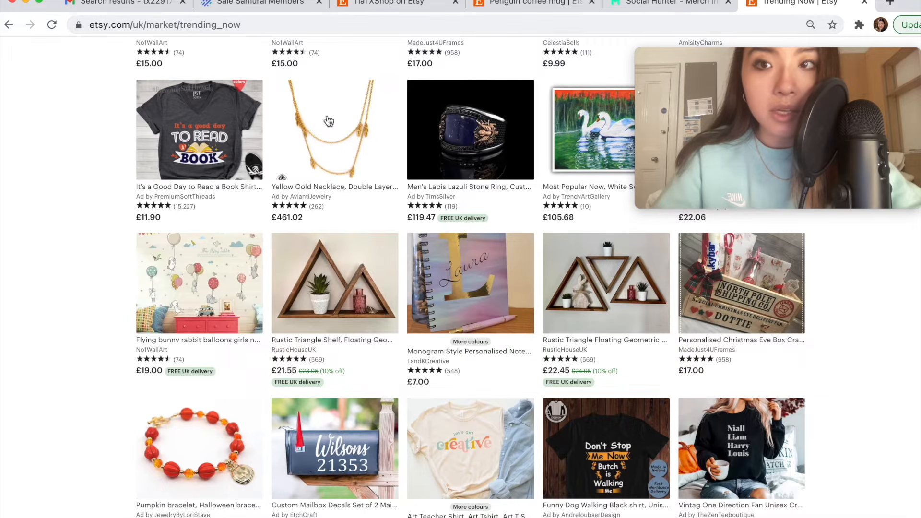
pyautogui.scroll(-12, 90, 353)
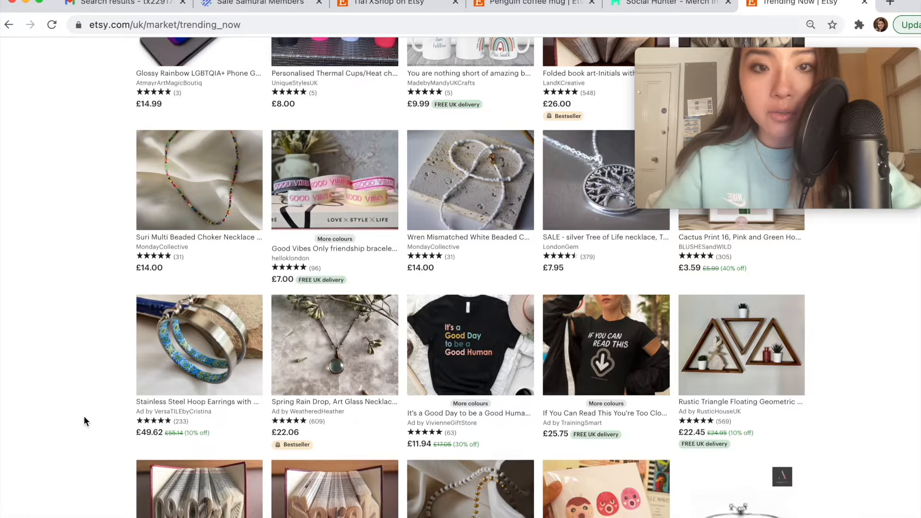
pyautogui.scroll(-5, 85, 420)
pyautogui.scroll(-8, 524, 379)
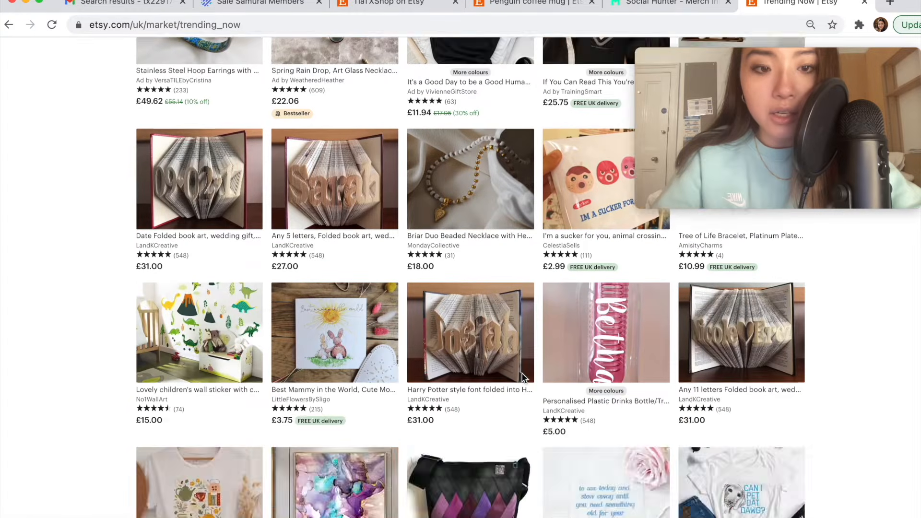
pyautogui.scroll(-4, 524, 379)
pyautogui.scroll(20, 524, 379)
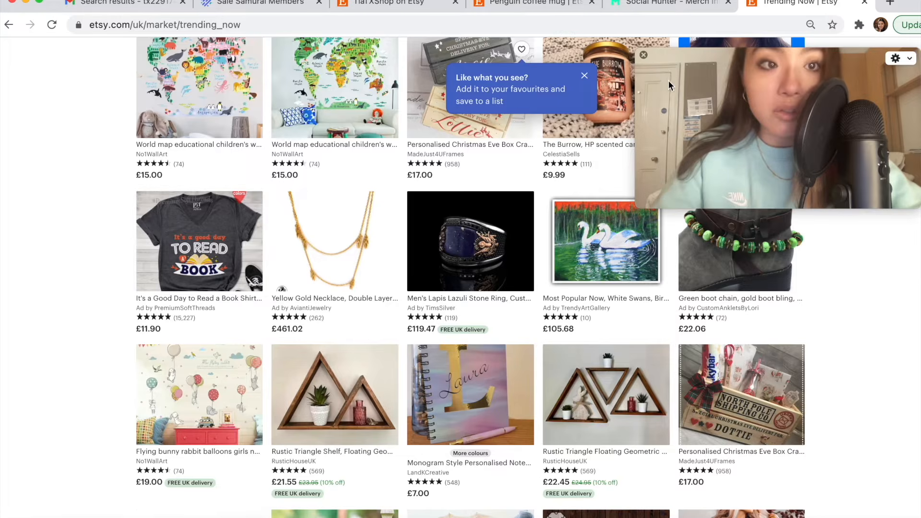
# Switch to Merch Informer and open its Movers And Shakers product research page.
pyautogui.click(661, 3)
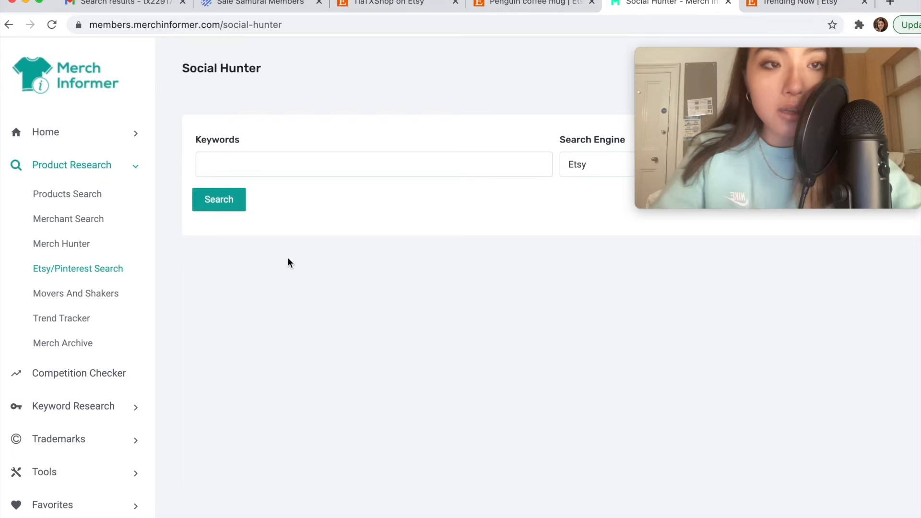
pyautogui.moveTo(732, 90); pyautogui.dragTo(727, 263)
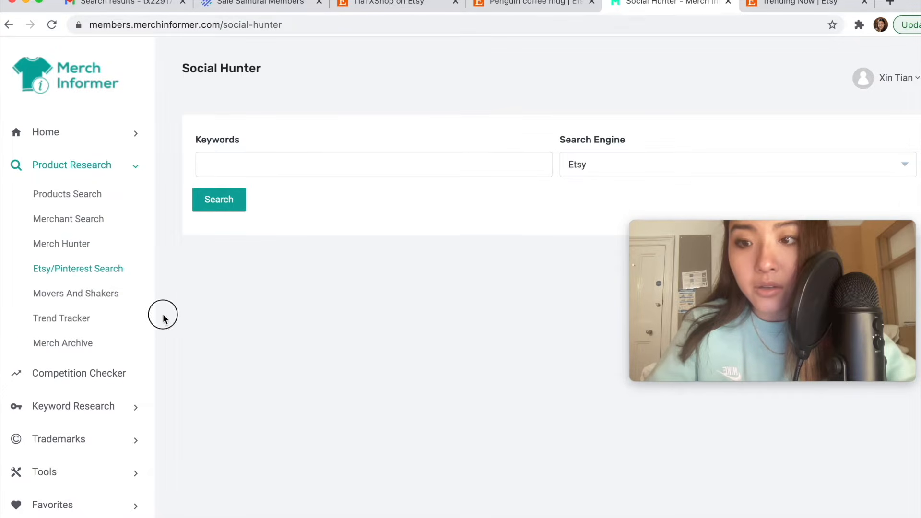
pyautogui.click(76, 293)
# Examine the daily Movers And Shakers for Merch By Amazon shirts, comparing the designs and their sales rank graphs.
pyautogui.scroll(-3, 528, 246)
pyautogui.scroll(-10, 528, 246)
pyautogui.scroll(6, 528, 246)
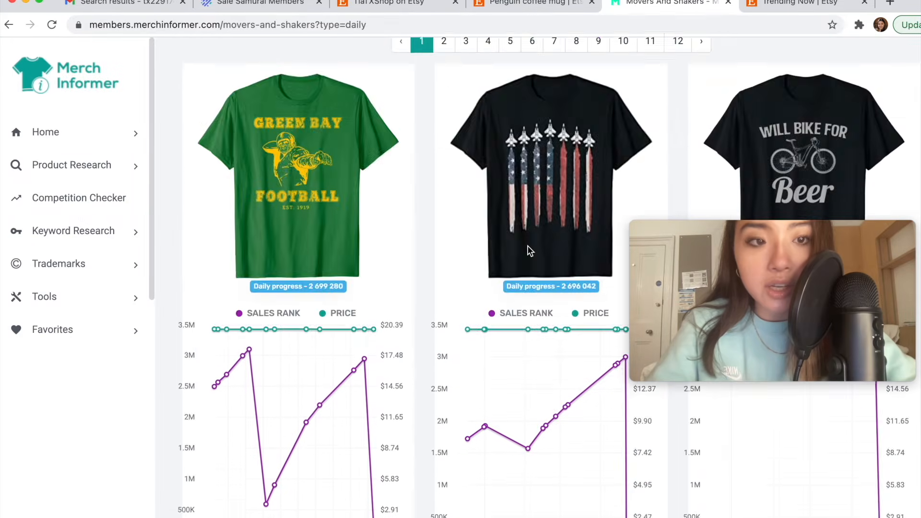
pyautogui.scroll(8, 528, 247)
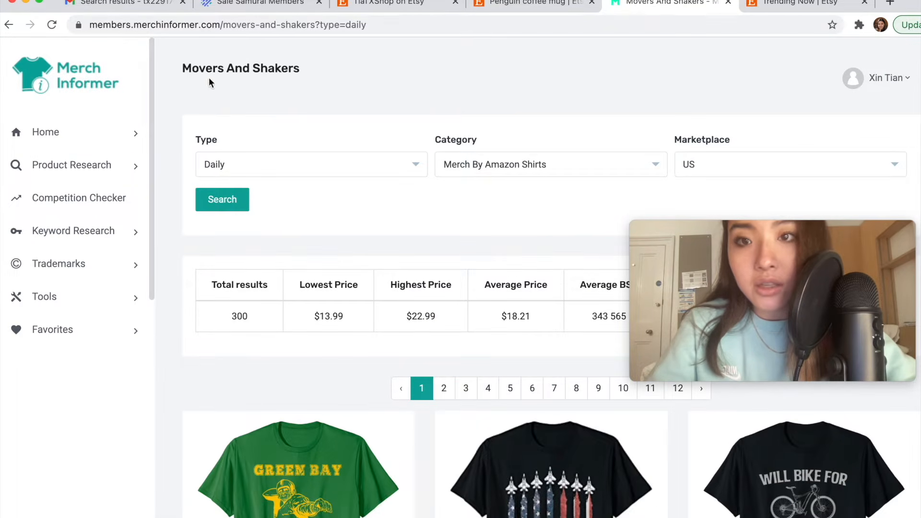
pyautogui.scroll(-8, 471, 277)
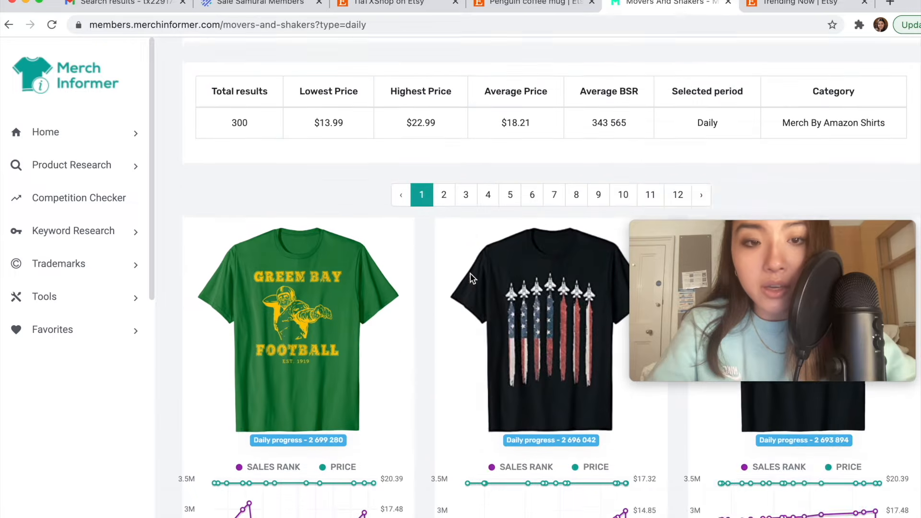
pyautogui.scroll(-12, 471, 278)
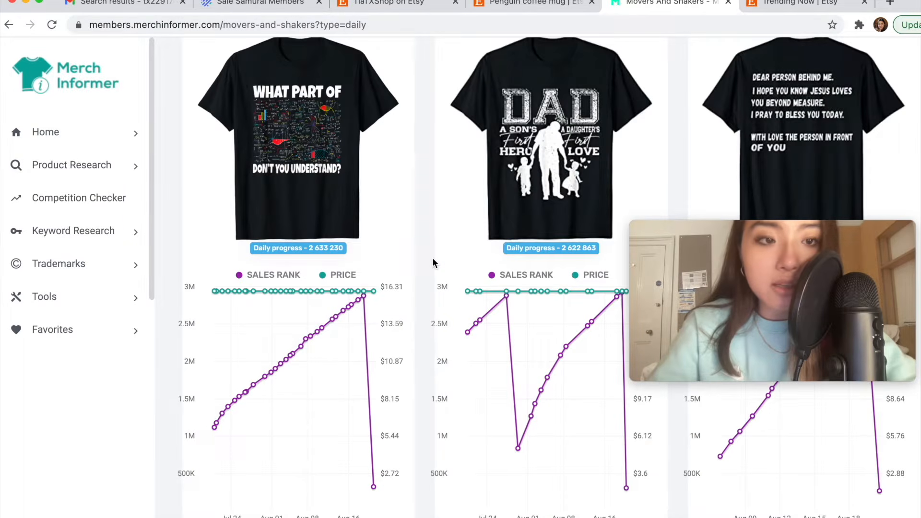
pyautogui.scroll(-2, 433, 258)
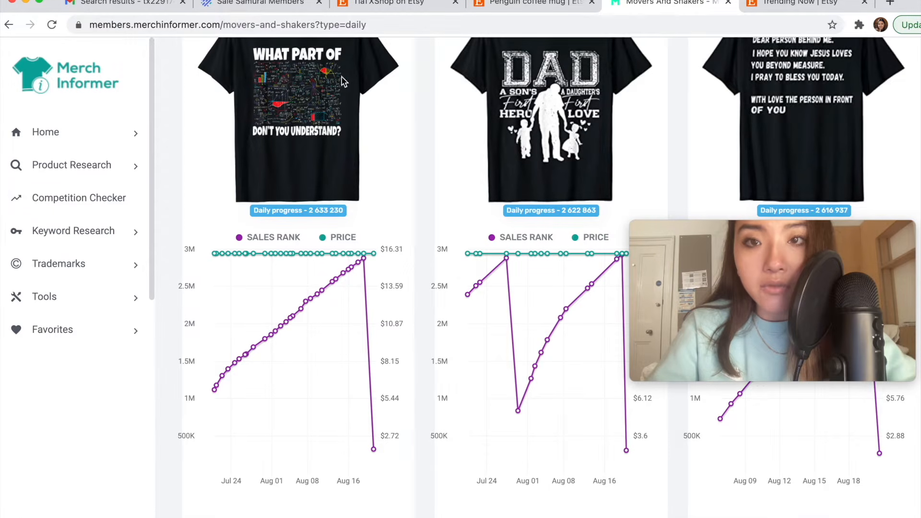
pyautogui.scroll(-20, 420, 362)
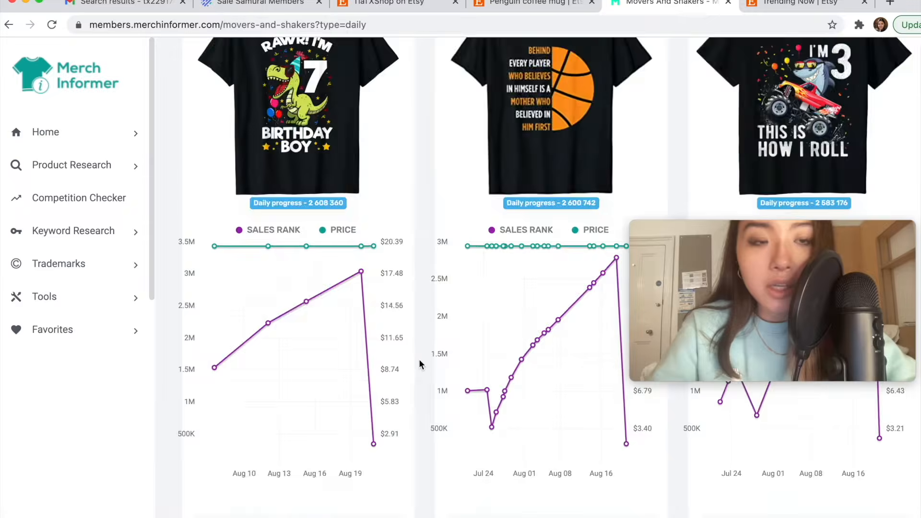
pyautogui.scroll(-5, 419, 359)
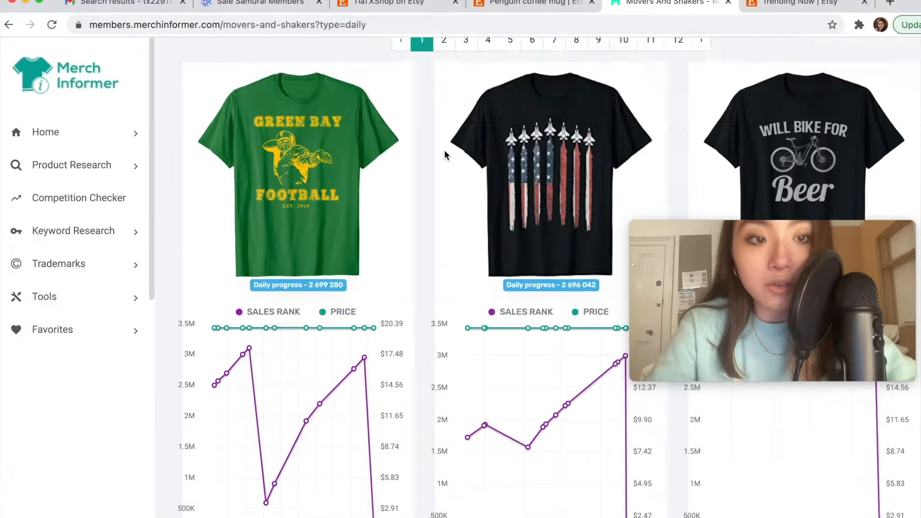
pyautogui.scroll(-8, 444, 152)
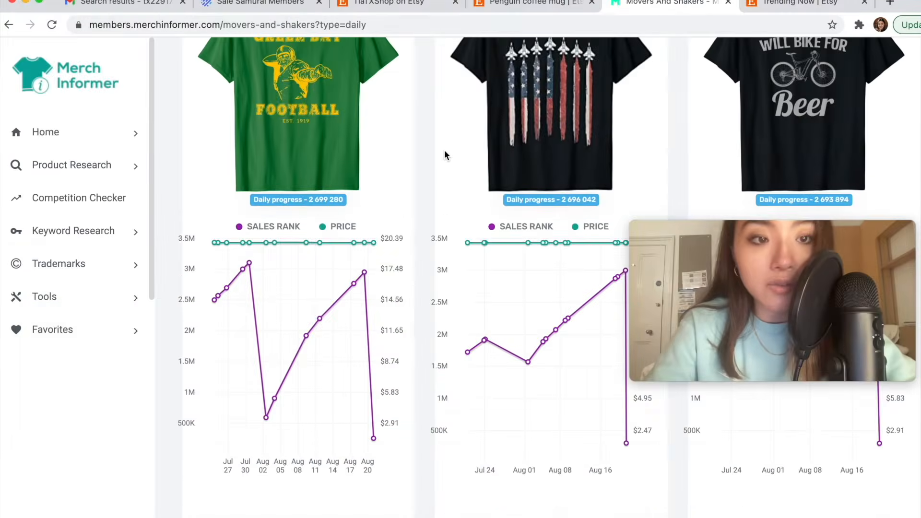
pyautogui.scroll(10, 445, 152)
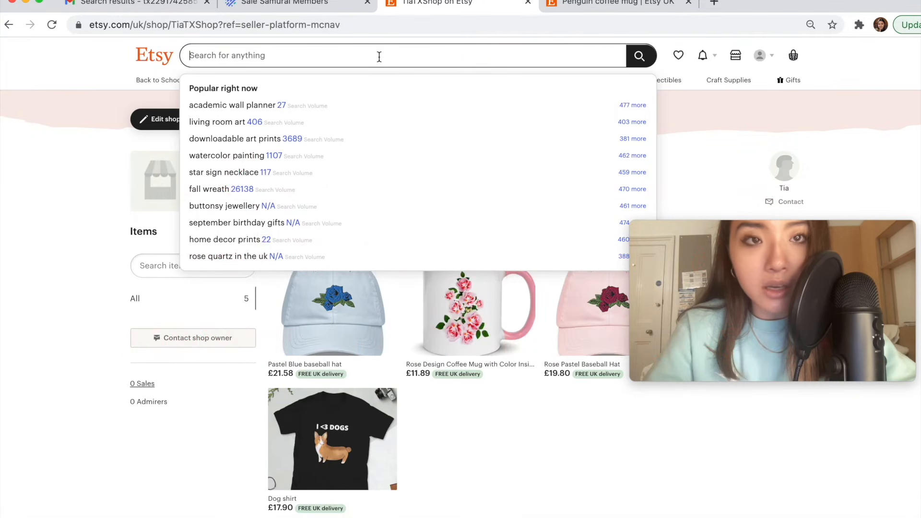
# Enter "dentist" in Etsy's search and open the full list of Sale Samurai keyword suggestions for it.
pyautogui.write('dent')
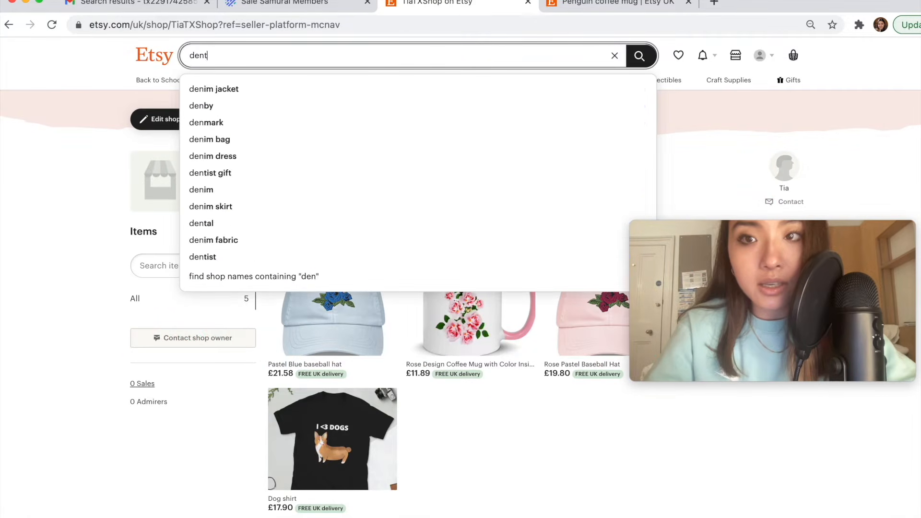
pyautogui.write('ist')
pyautogui.click(638, 106)
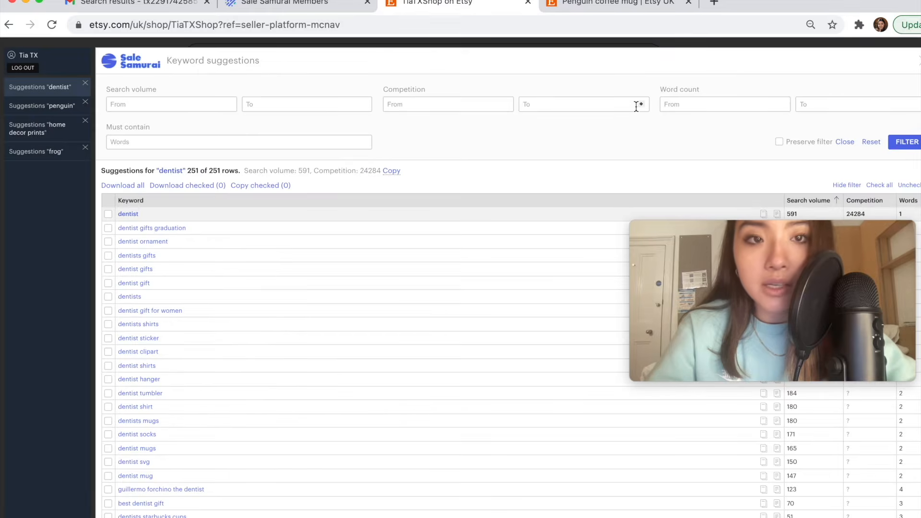
# Examine the top "dentist" keyword suggestions, comparing each one's search volume with its competition.
pyautogui.scroll(-8, 424, 200)
pyautogui.scroll(5, 424, 199)
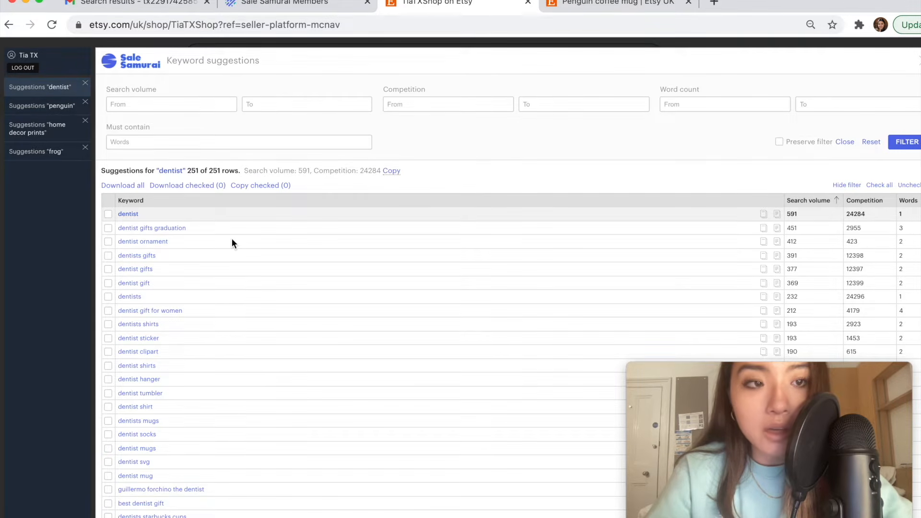
pyautogui.scroll(-3, 232, 239)
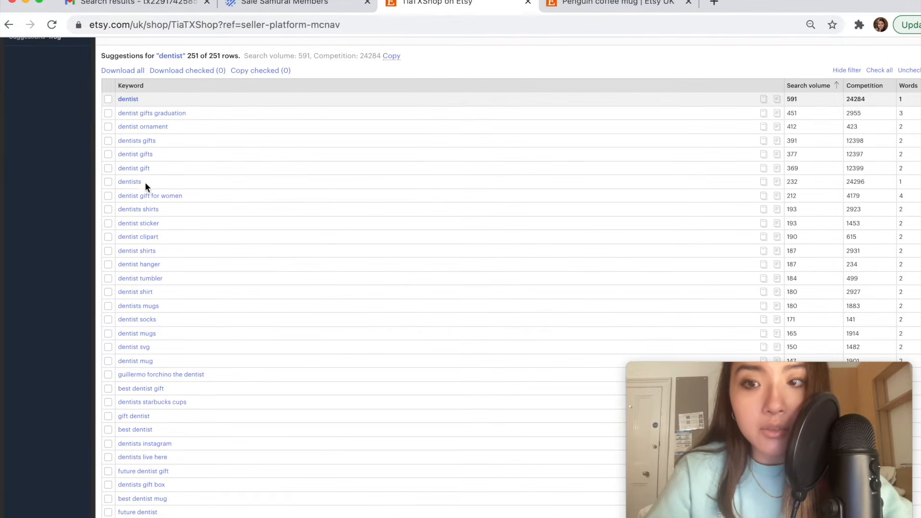
pyautogui.scroll(3, 212, 197)
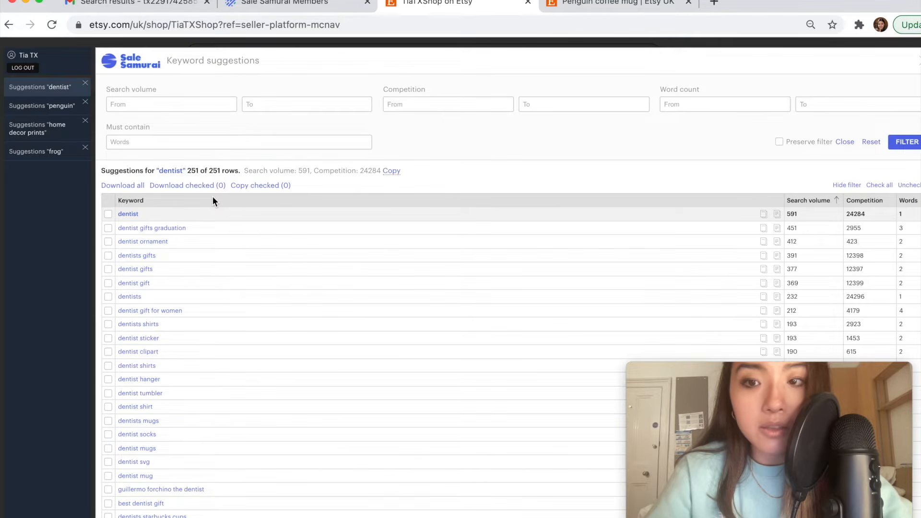
pyautogui.scroll(-3, 510, 226)
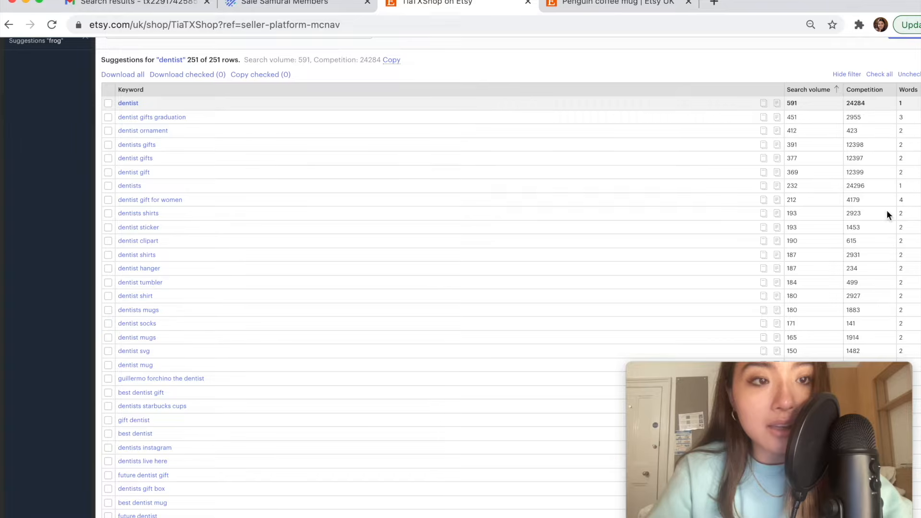
pyautogui.scroll(3, 874, 106)
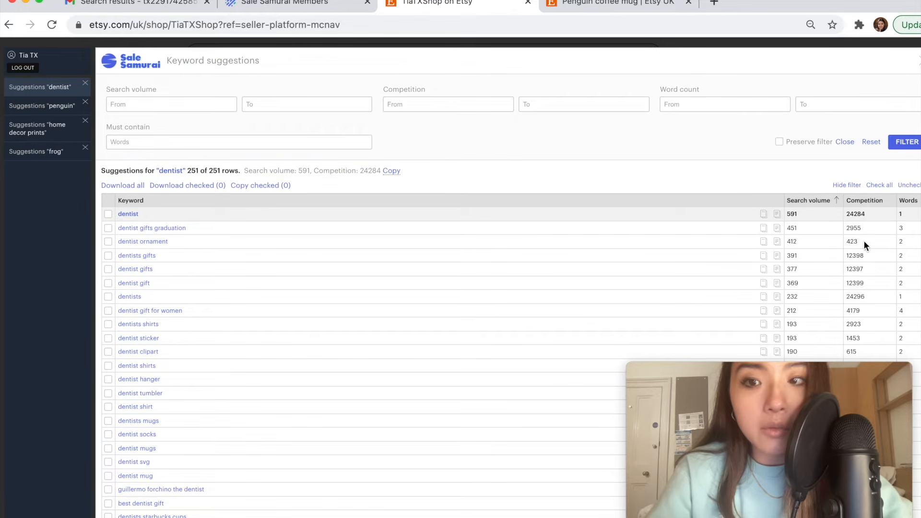
pyautogui.scroll(-2, 874, 149)
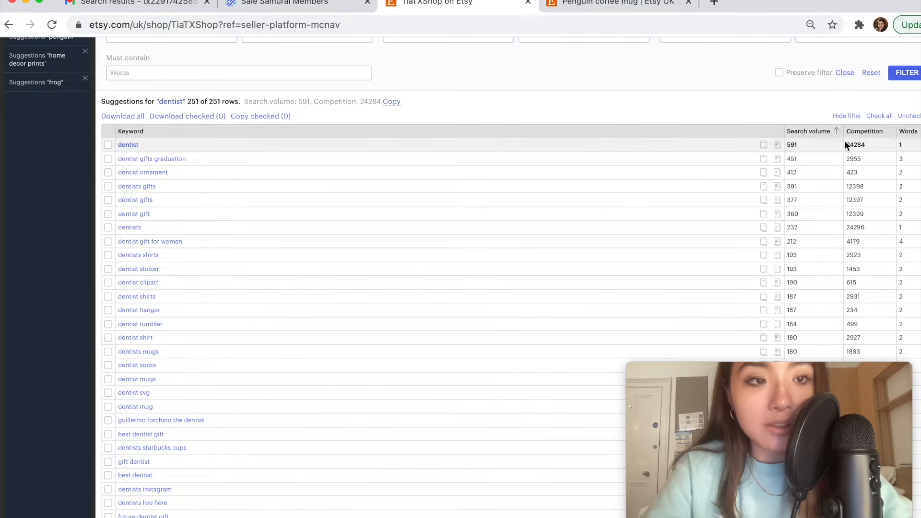
pyautogui.scroll(-2, 840, 149)
pyautogui.scroll(4, 777, 232)
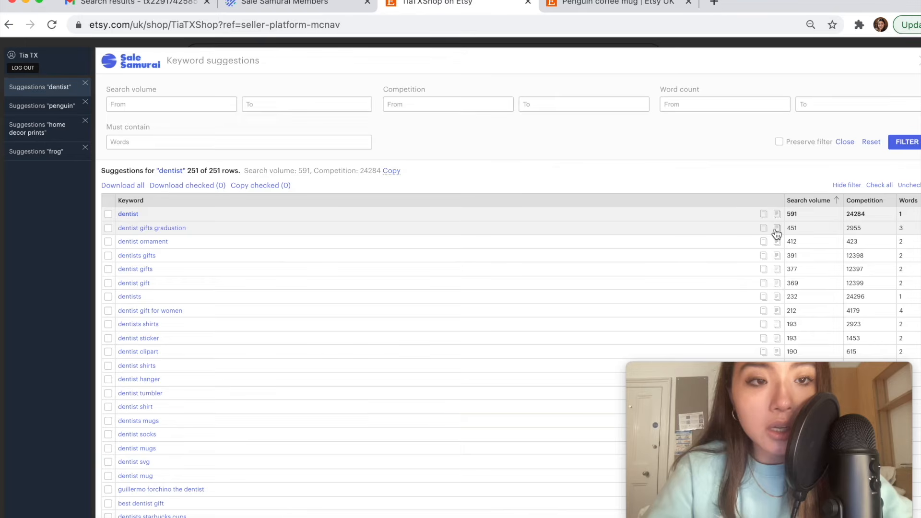
pyautogui.scroll(-5, 776, 233)
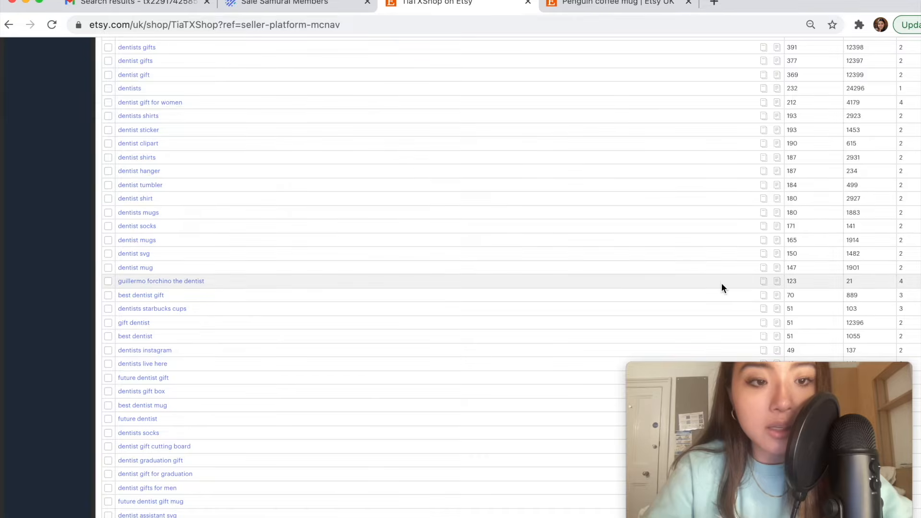
pyautogui.scroll(5, 721, 283)
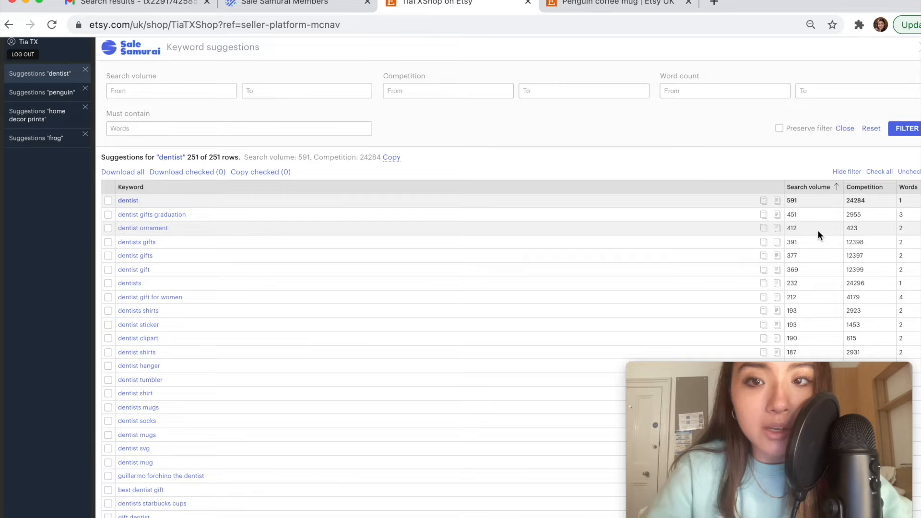
# Go further down the "dentist" suggestions to look for product keywords with little competition.
pyautogui.scroll(-3, 818, 229)
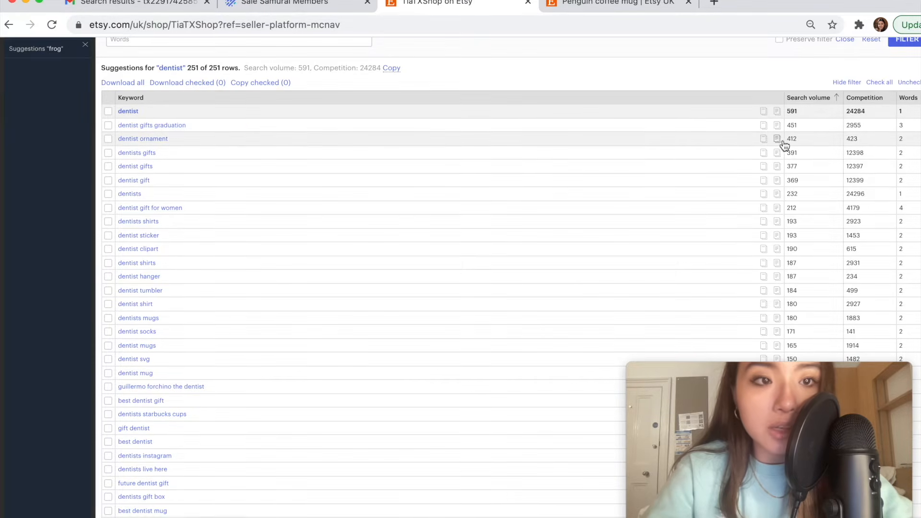
pyautogui.scroll(-3, 255, 207)
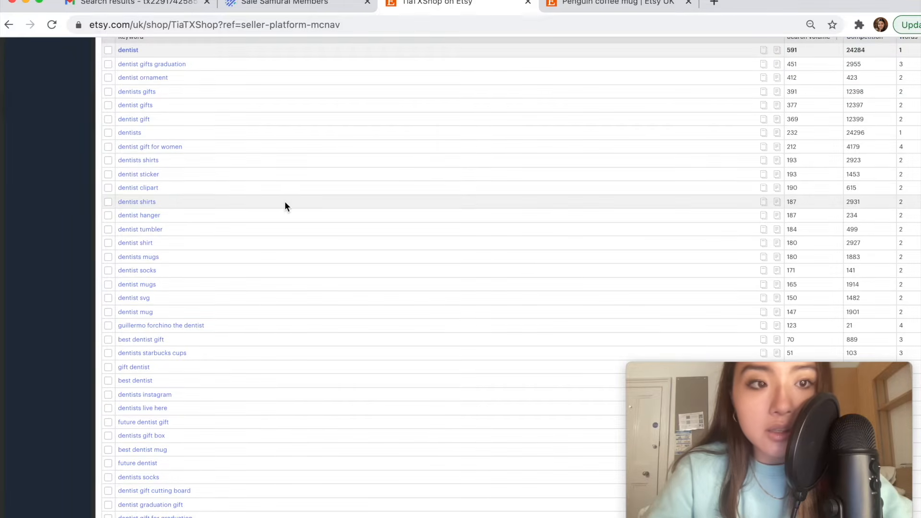
pyautogui.scroll(-5, 386, 187)
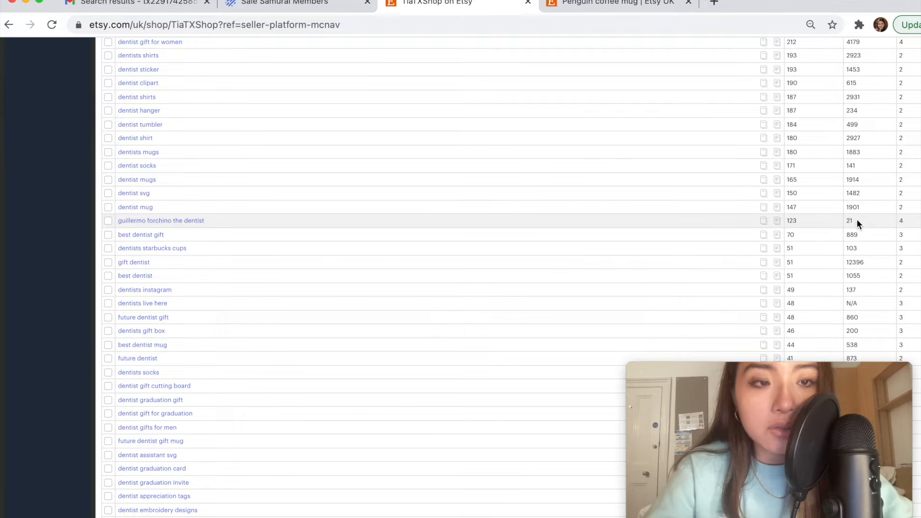
pyautogui.keyDown('super'); pyautogui.click(225, 219); pyautogui.keyUp('super')
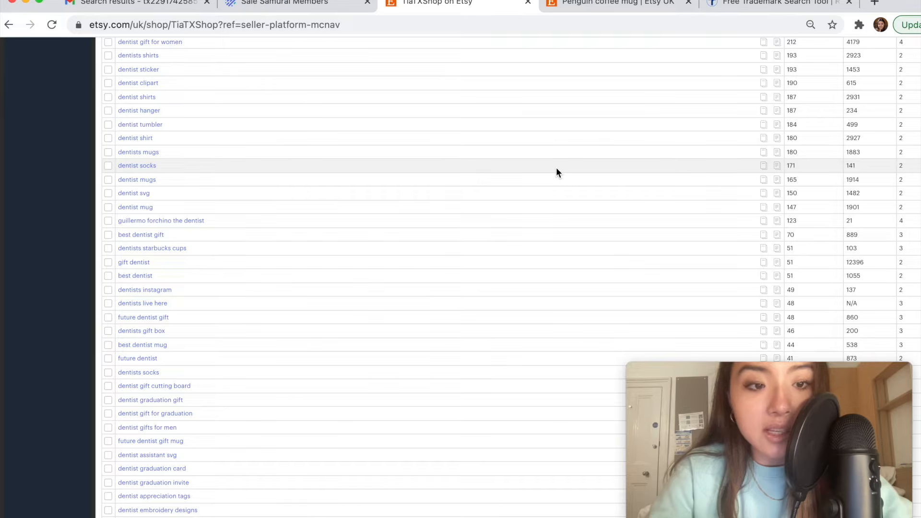
pyautogui.scroll(-5, 557, 170)
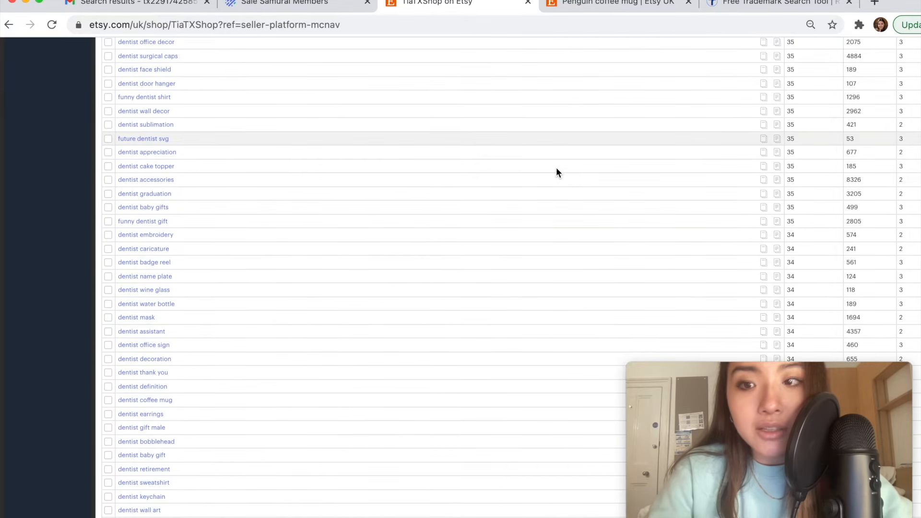
pyautogui.scroll(15, 557, 172)
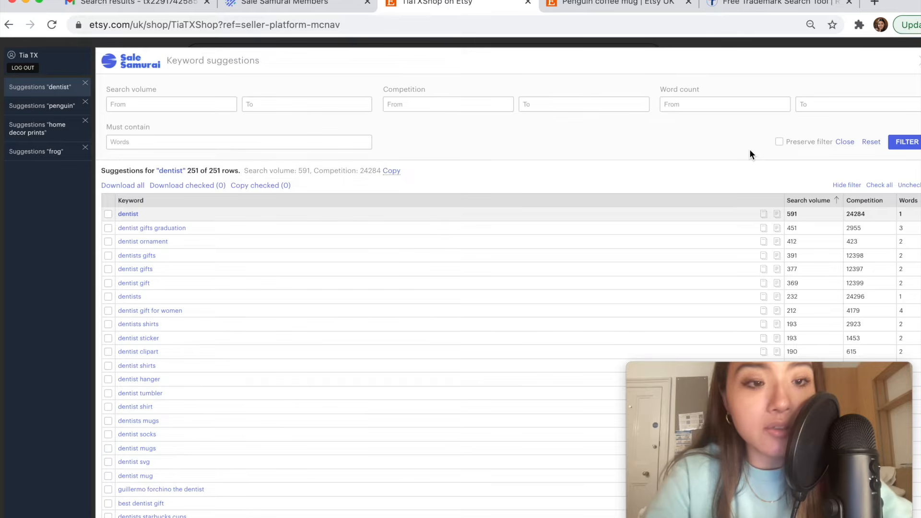
# Look over Sale Samurai's search page for "dentist", including its related tags and keyword suggestions.
pyautogui.scroll(-1, 750, 150)
pyautogui.scroll(-12, 750, 148)
pyautogui.scroll(9, 750, 149)
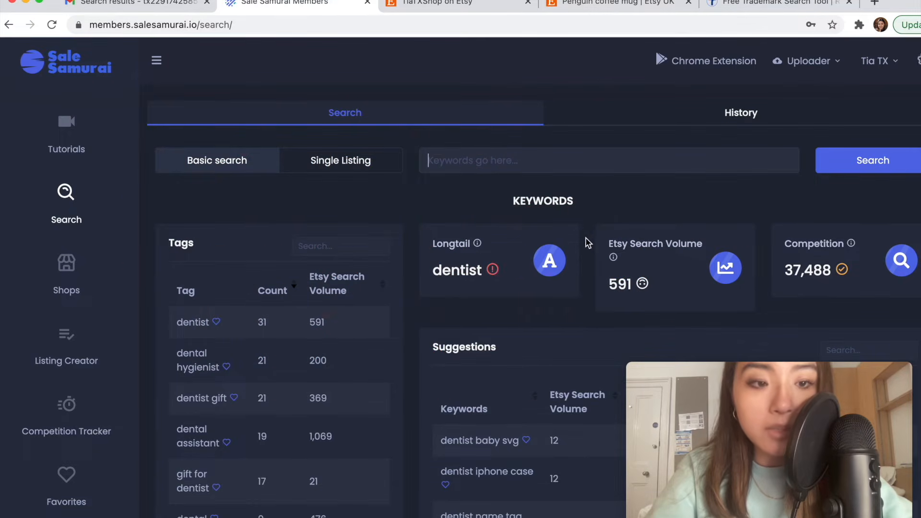
# Save the "dentist" tag as a favorite keyword in a new category named "professions".
pyautogui.scroll(-3, 613, 163)
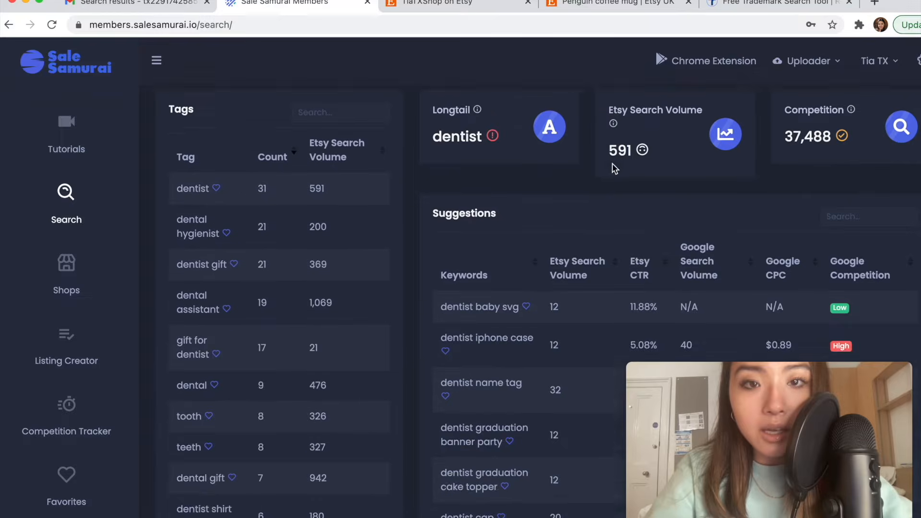
pyautogui.scroll(1, 432, 153)
pyautogui.scroll(2, 267, 149)
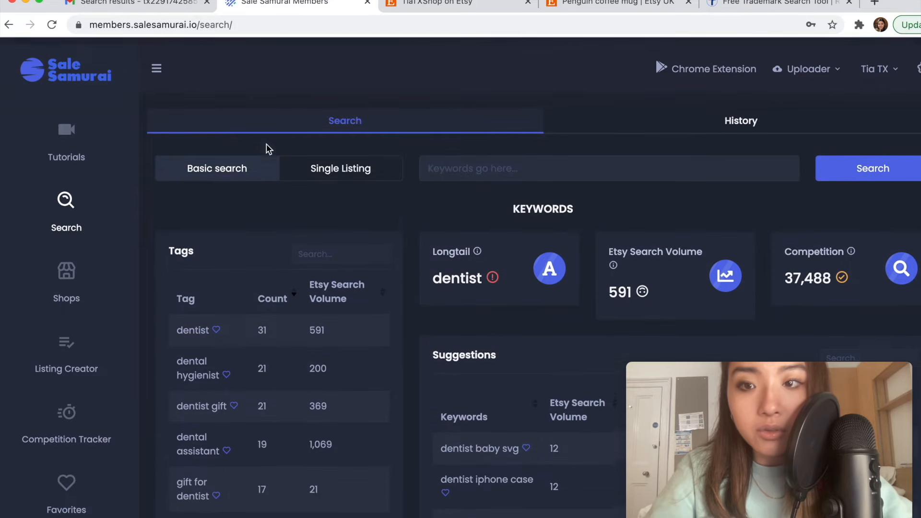
pyautogui.scroll(-4, 221, 250)
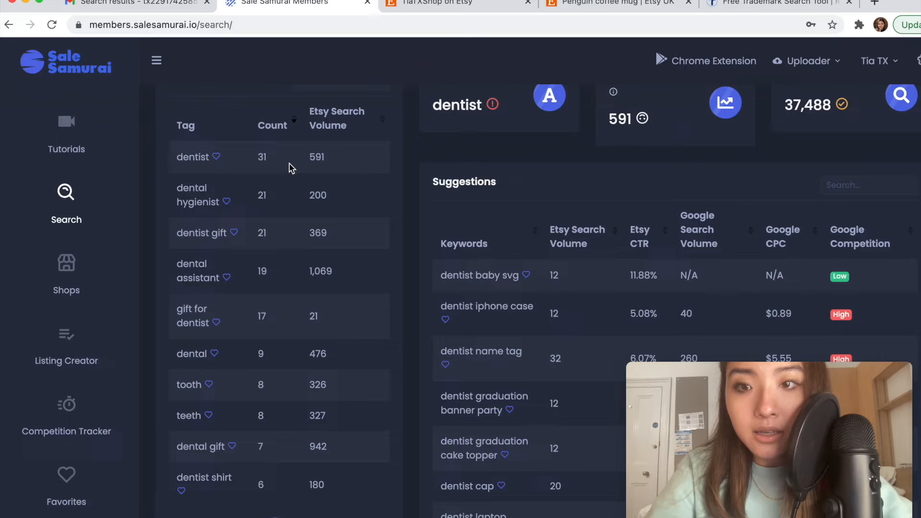
pyautogui.click(218, 160)
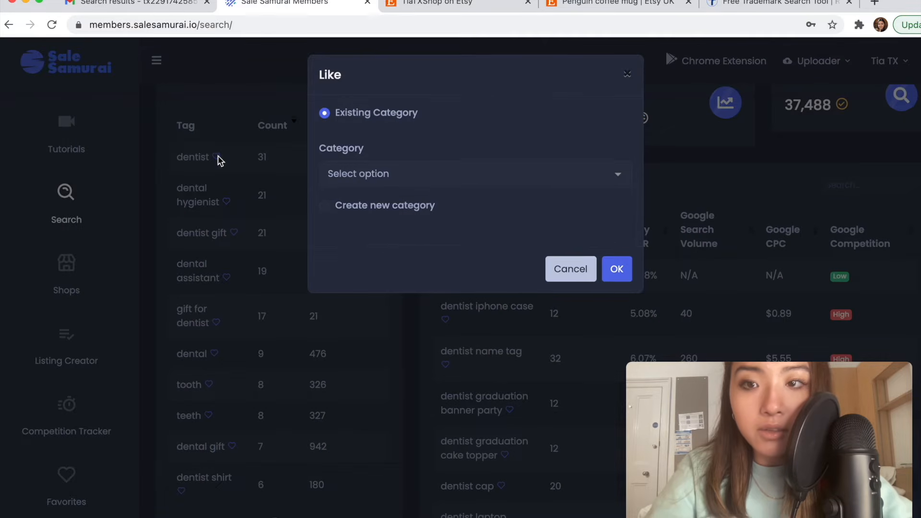
pyautogui.click(421, 171)
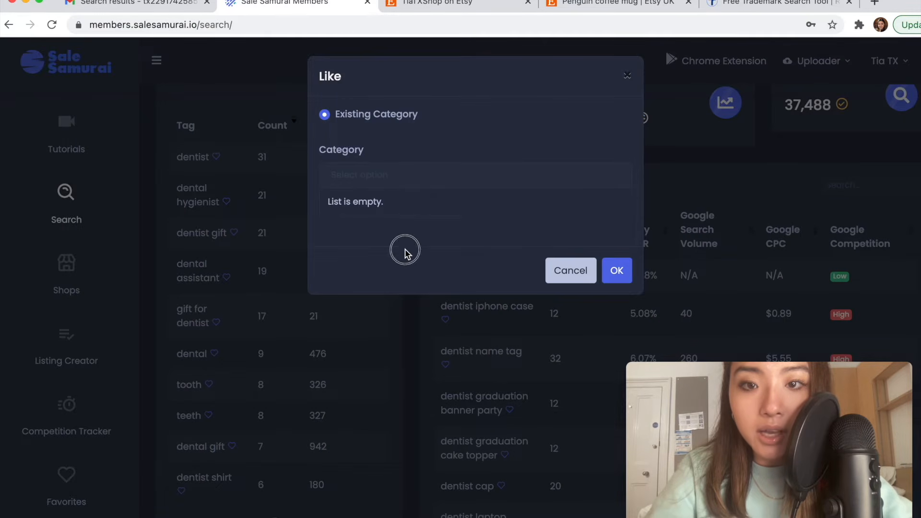
pyautogui.click(412, 209)
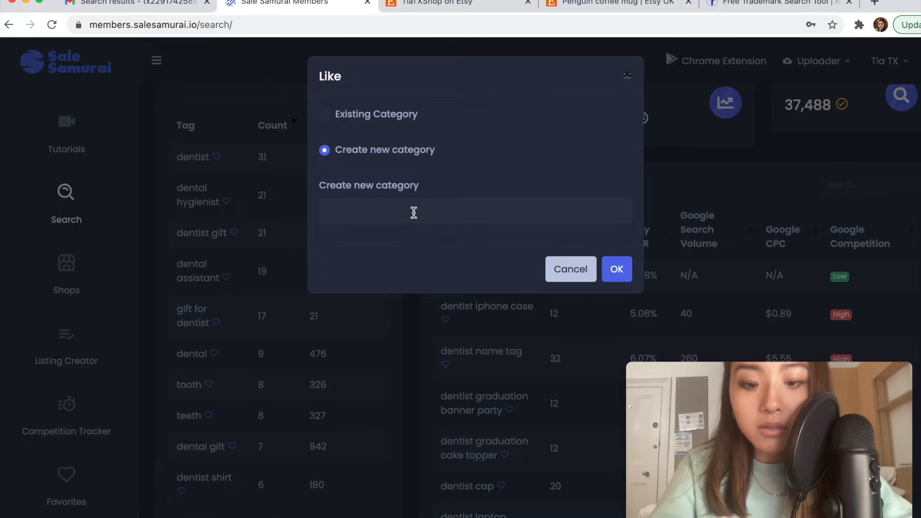
pyautogui.write('professions')
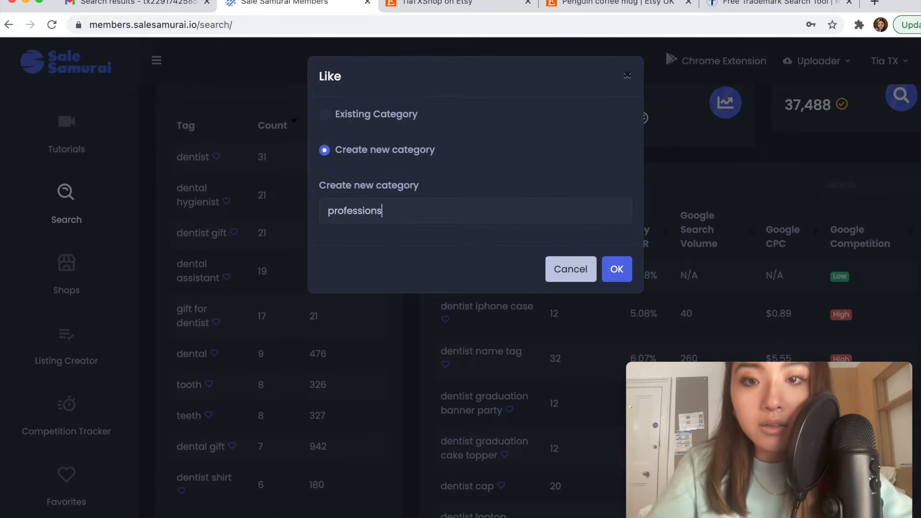
pyautogui.click(618, 269)
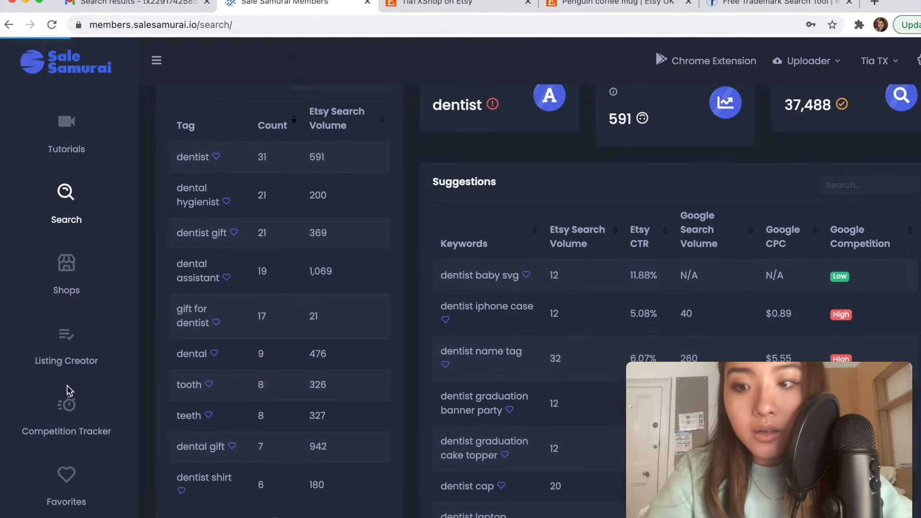
# Check the saved keywords in the favorites and return to the "dentist" search results.
pyautogui.click(65, 480)
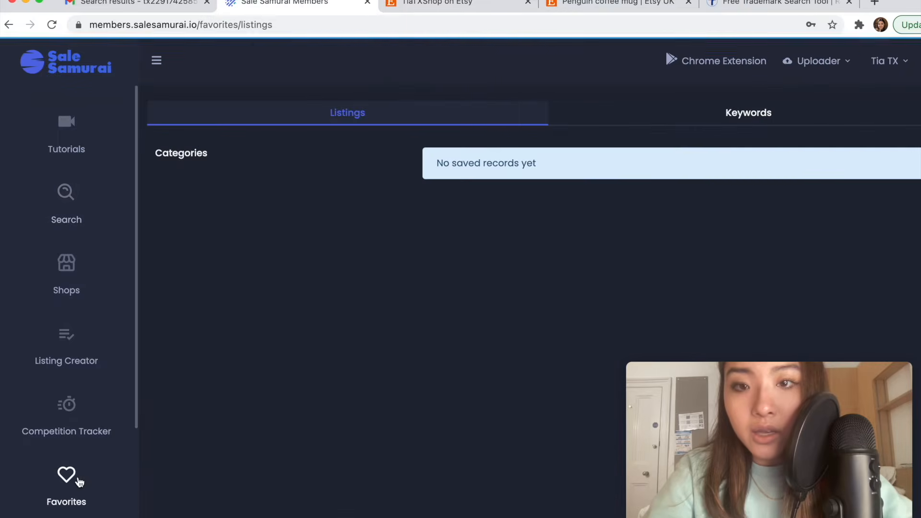
pyautogui.click(656, 122)
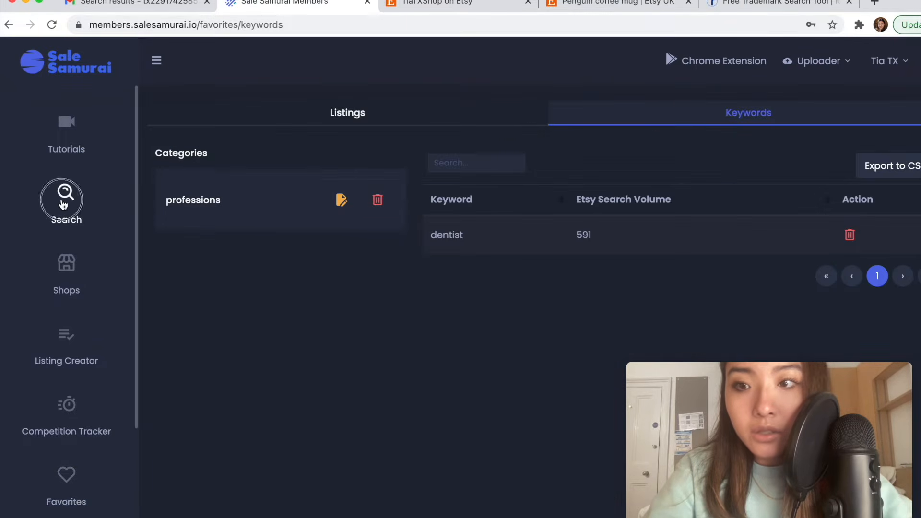
pyautogui.click(67, 202)
# Review the related tags for "dentist" and the keyword's overall search volume and competition.
pyautogui.scroll(-1, 417, 236)
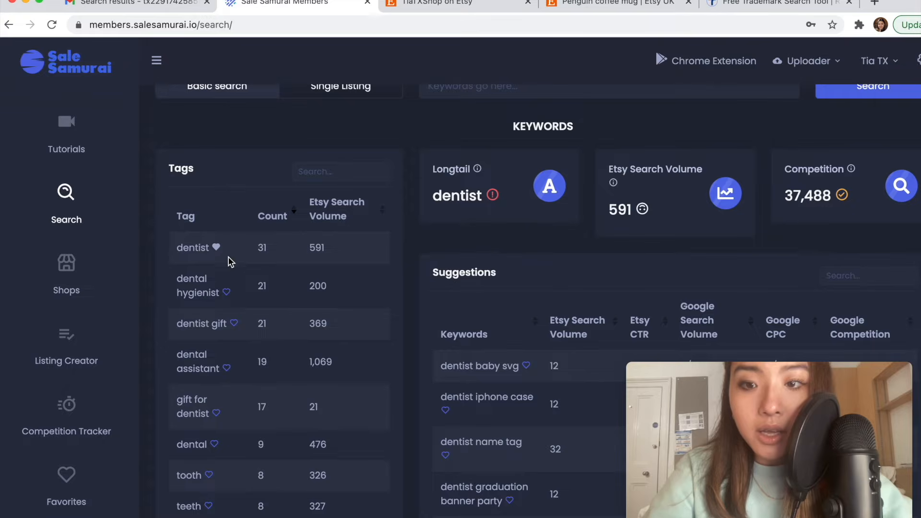
pyautogui.scroll(-5, 227, 455)
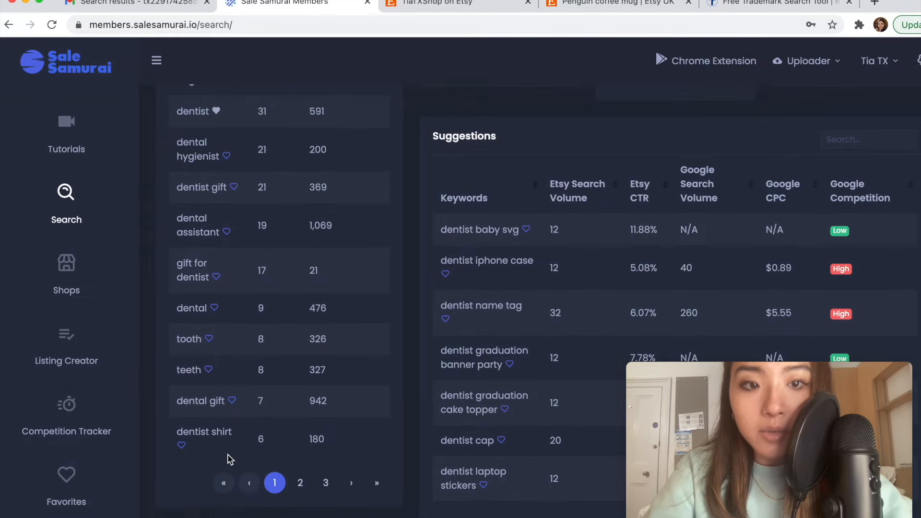
pyautogui.scroll(6, 227, 454)
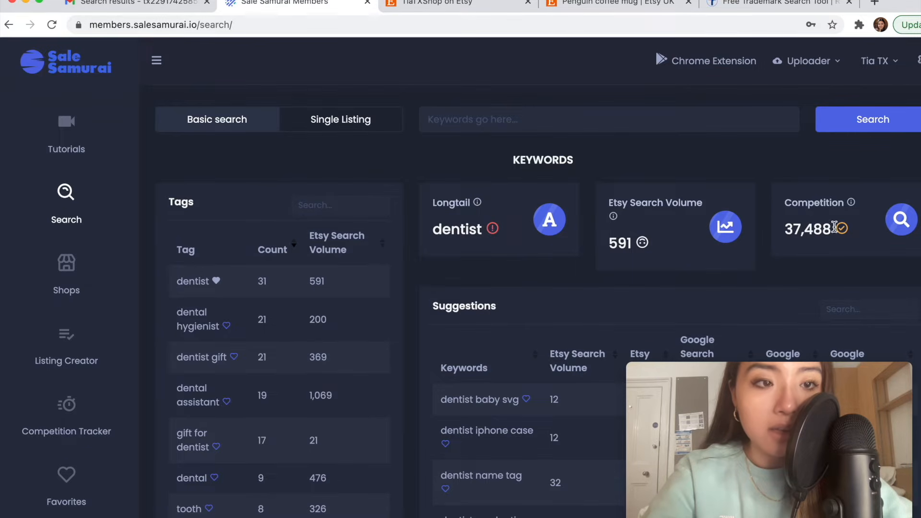
pyautogui.scroll(-2, 814, 199)
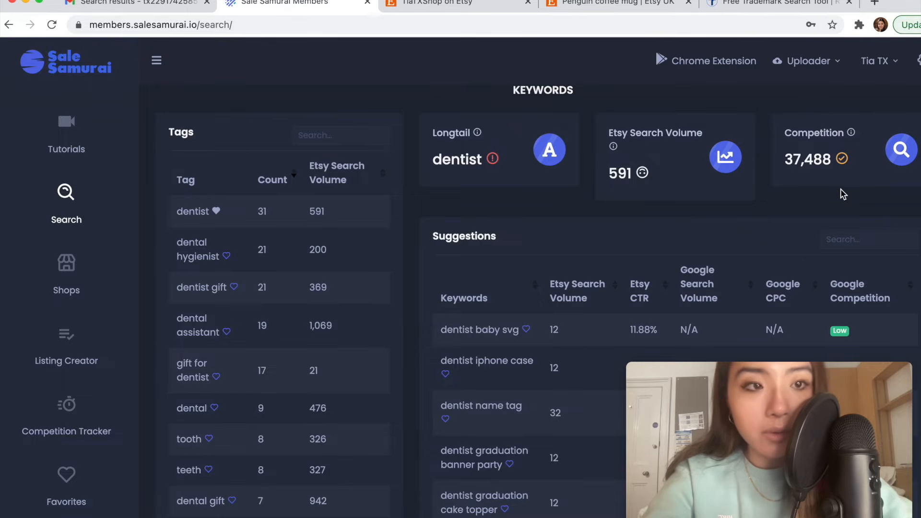
# Examine the first two pages of "dentist" keyword suggestions, comparing Etsy search volume, click-through rate and Google competition.
pyautogui.scroll(-3, 840, 192)
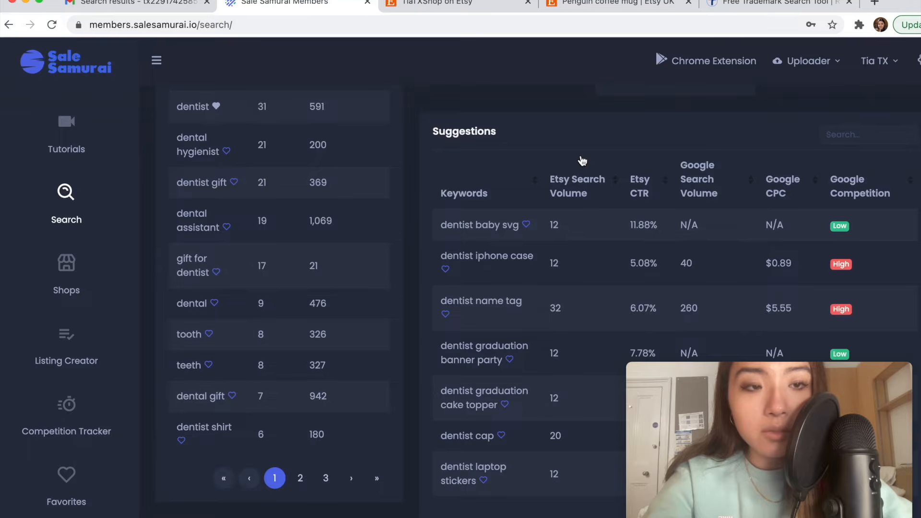
pyautogui.scroll(-6, 583, 161)
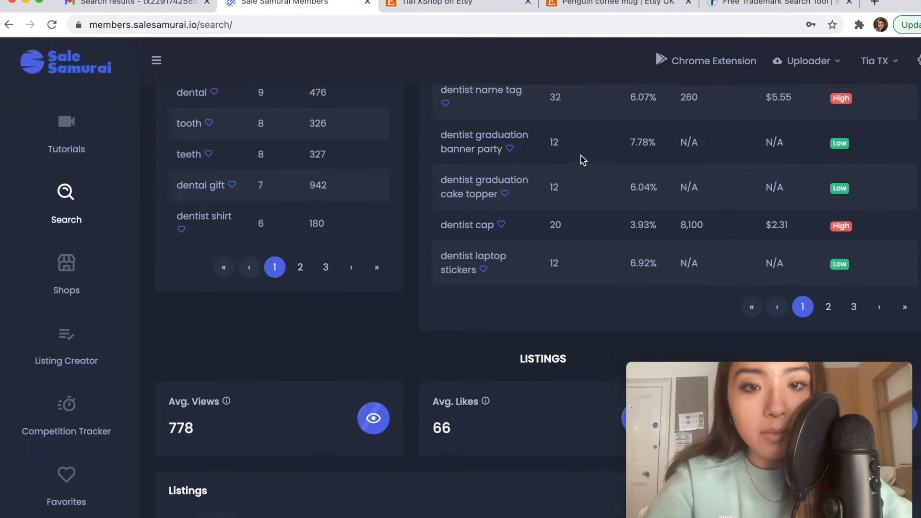
pyautogui.scroll(4, 581, 156)
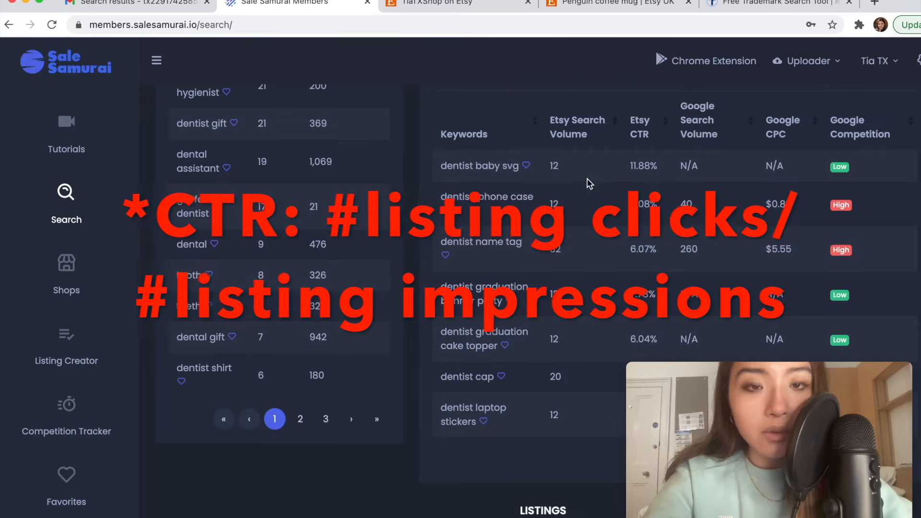
pyautogui.scroll(-6, 574, 235)
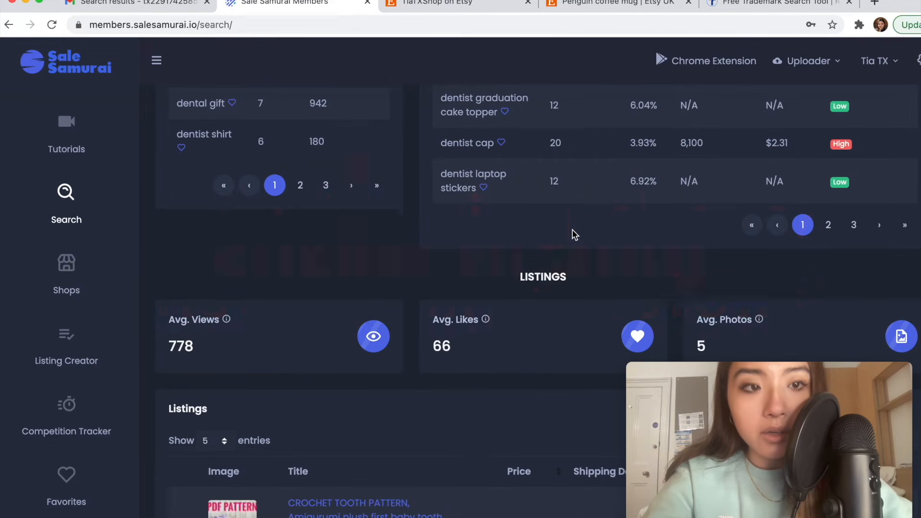
pyautogui.scroll(2, 575, 235)
pyautogui.click(829, 303)
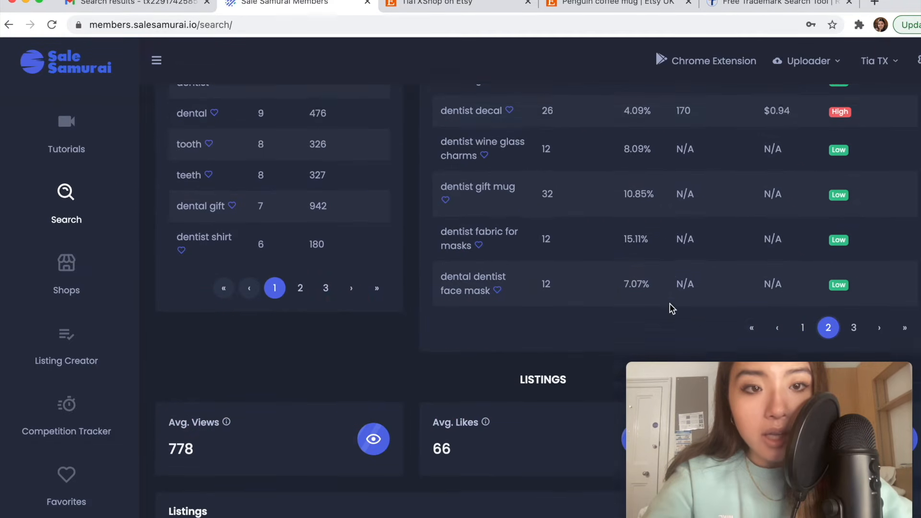
pyautogui.scroll(-2, 670, 308)
pyautogui.scroll(-3, 670, 308)
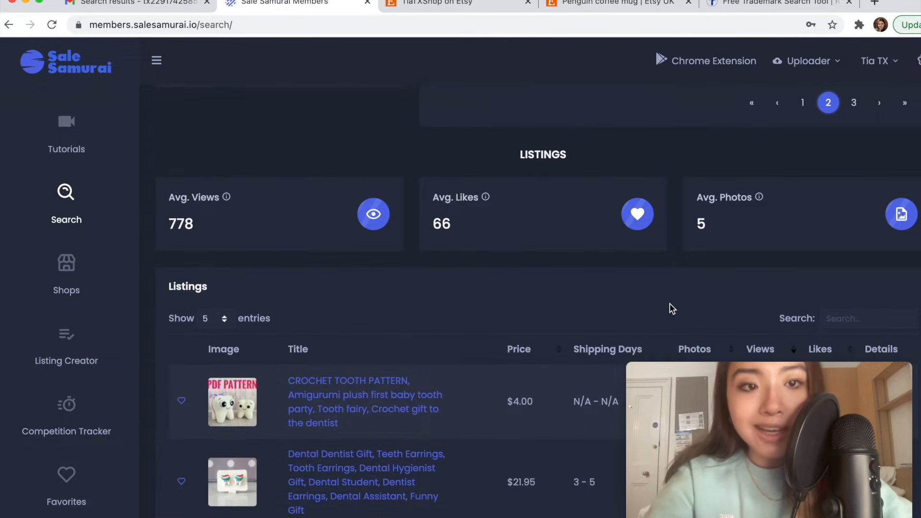
pyautogui.scroll(6, 670, 308)
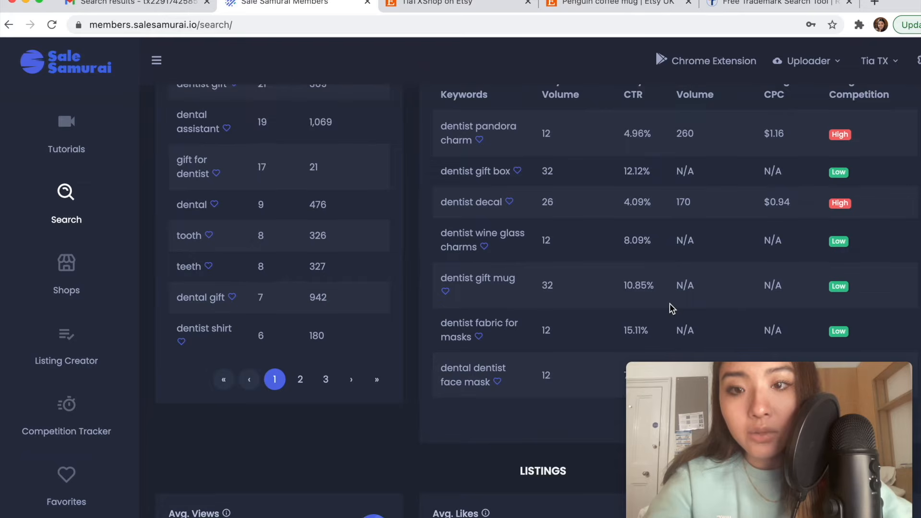
# Examine the "dentist" listings' average views and likes and compare the individual listings' prices, shipping days, photos, views and likes.
pyautogui.scroll(-6, 495, 390)
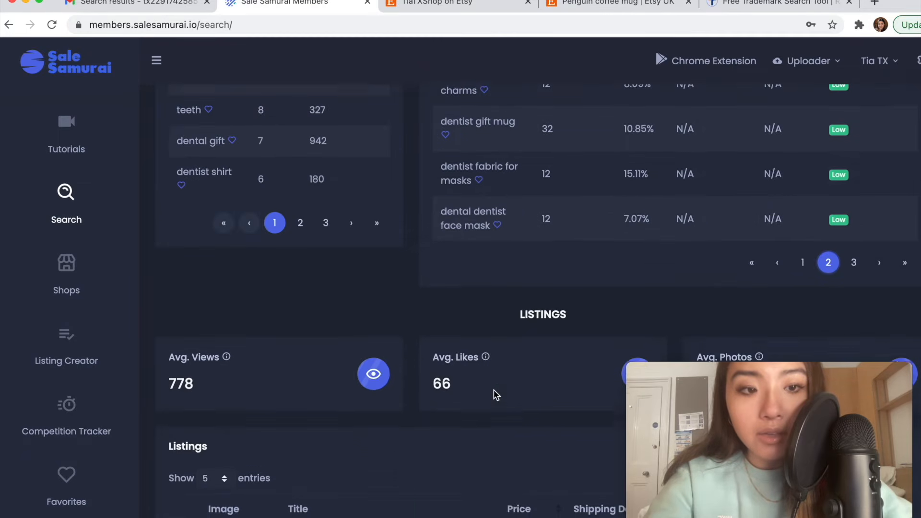
pyautogui.scroll(-2, 494, 390)
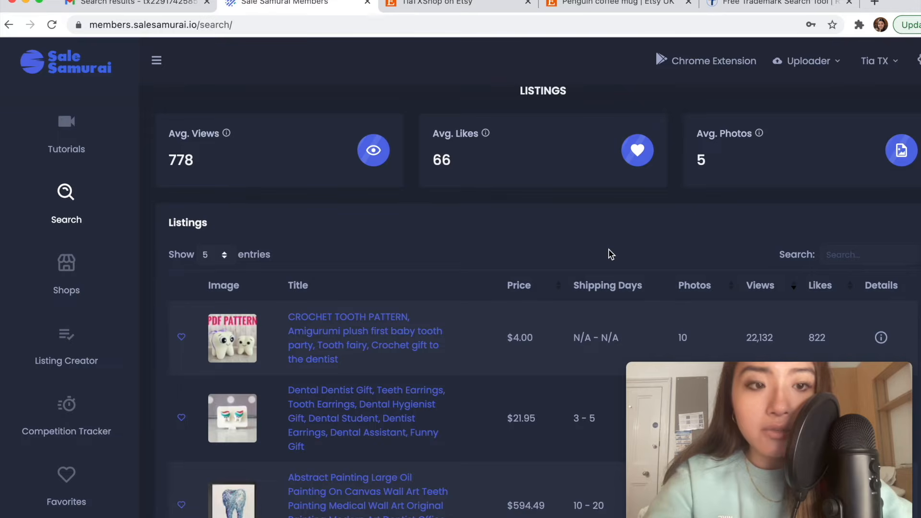
pyautogui.scroll(-5, 610, 255)
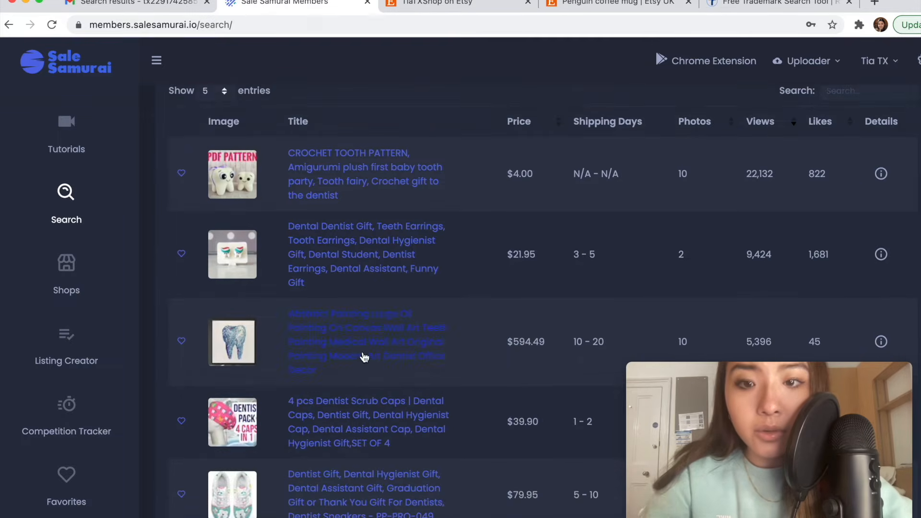
pyautogui.scroll(-3, 365, 359)
pyautogui.scroll(5, 364, 359)
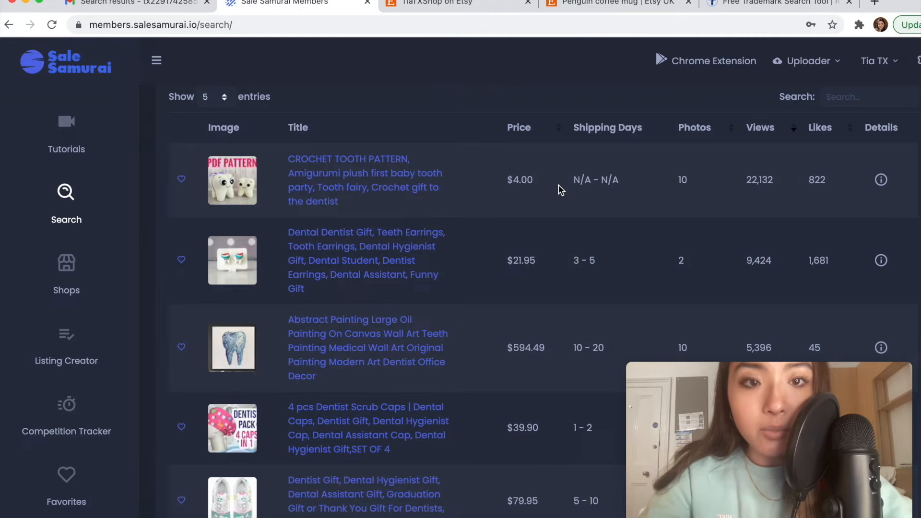
pyautogui.scroll(-2, 558, 185)
pyautogui.scroll(2, 559, 185)
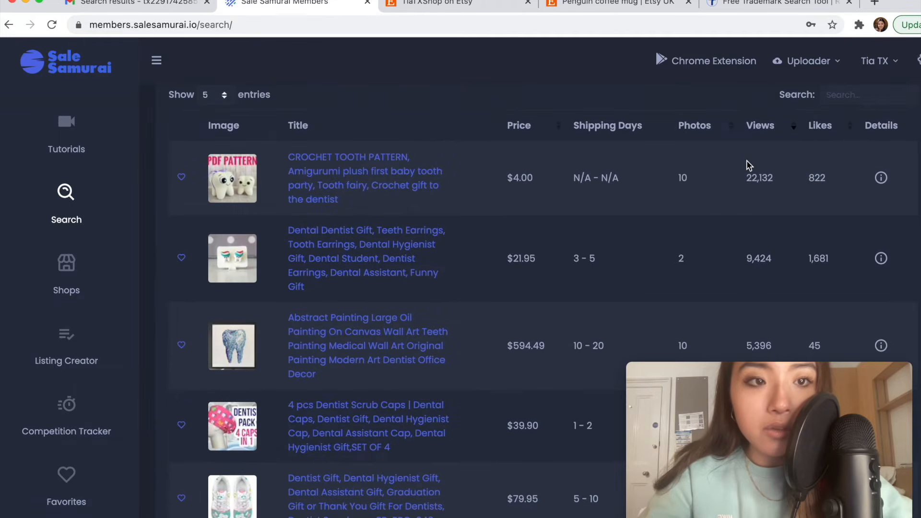
pyautogui.scroll(-7, 784, 173)
pyautogui.scroll(4, 785, 174)
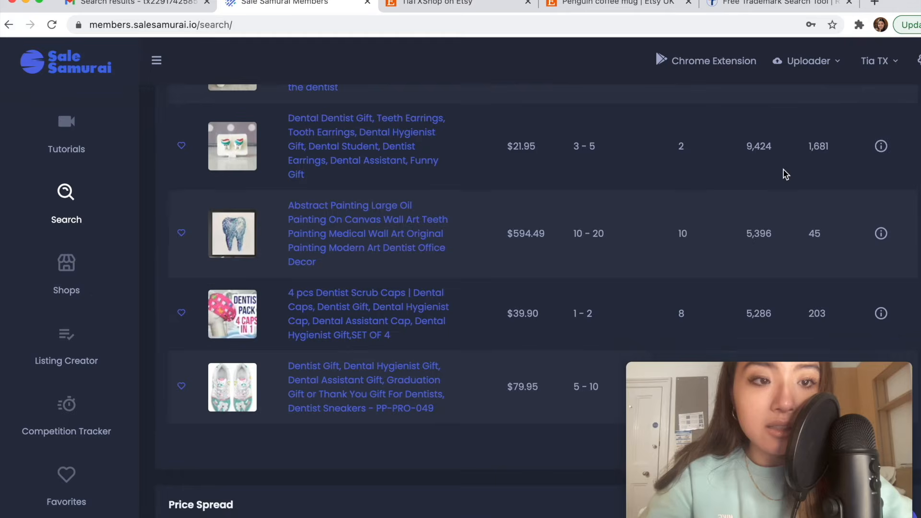
pyautogui.scroll(3, 785, 174)
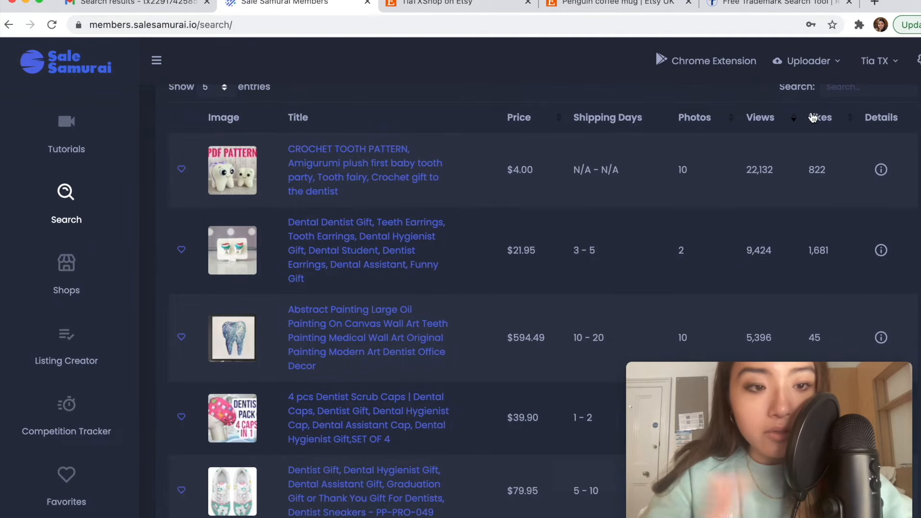
# Open the details of the crochet tooth pattern listing and examine its statistics, tags and images.
pyautogui.click(882, 171)
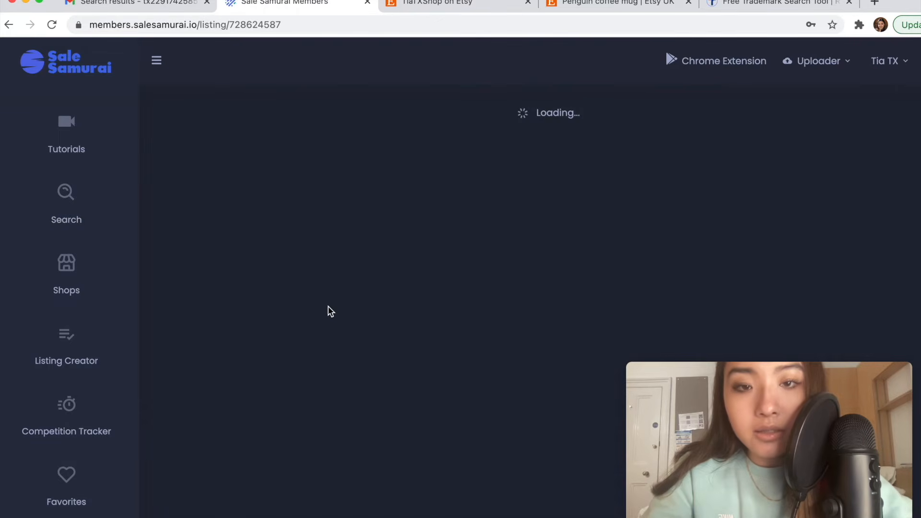
pyautogui.scroll(-15, 329, 311)
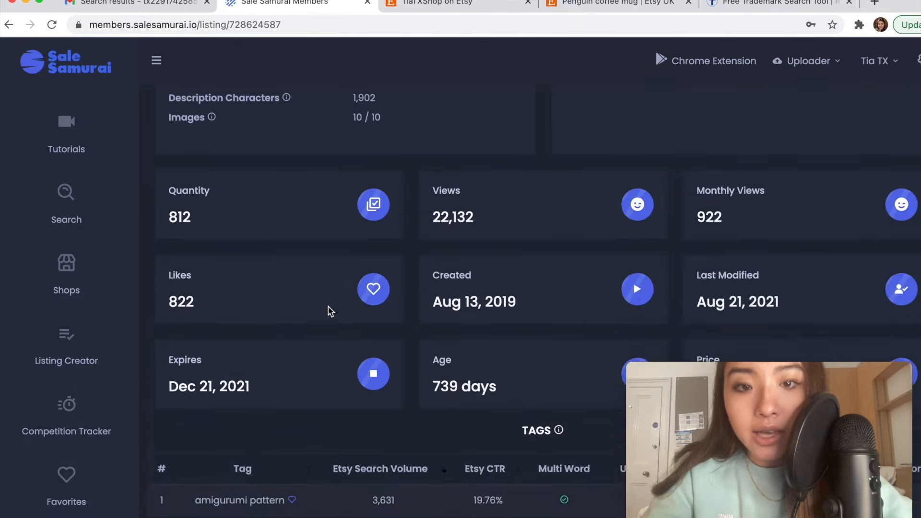
pyautogui.scroll(3, 329, 311)
pyautogui.scroll(-1, 330, 311)
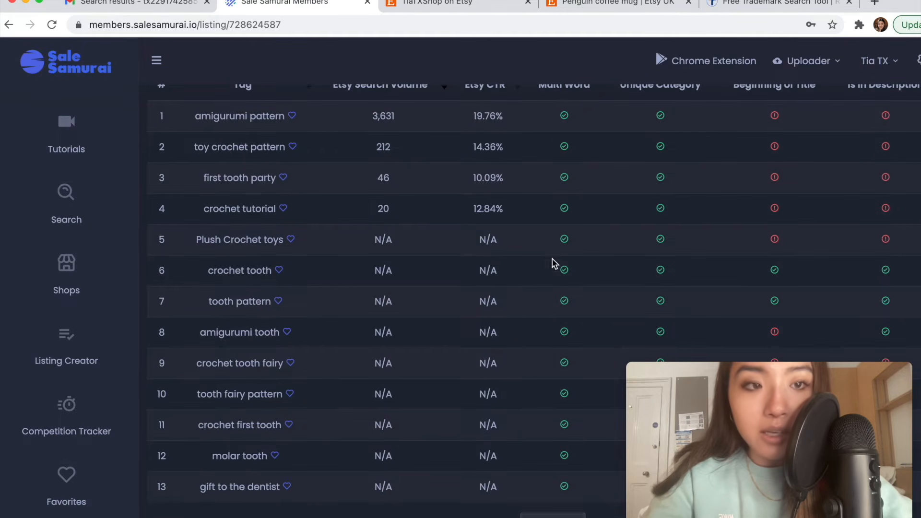
pyautogui.scroll(-5, 554, 242)
pyautogui.scroll(6, 554, 242)
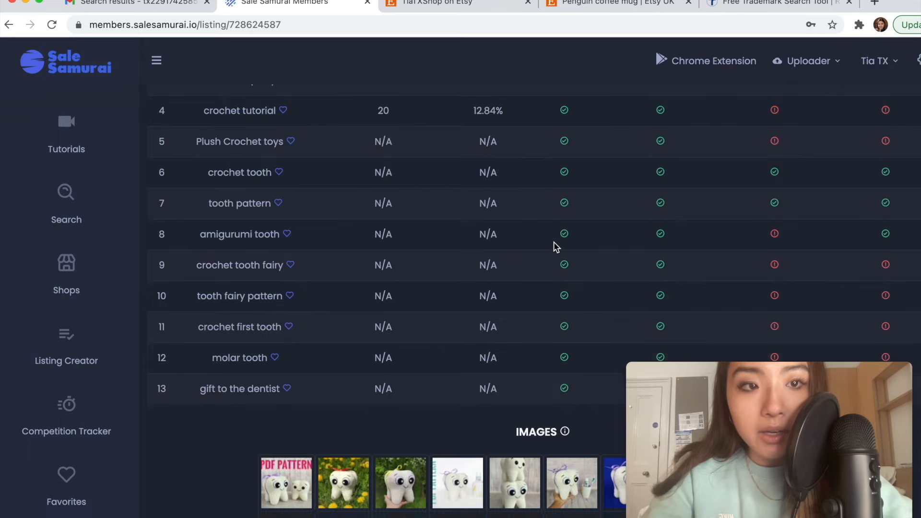
pyautogui.scroll(-2, 554, 242)
pyautogui.scroll(2, 553, 242)
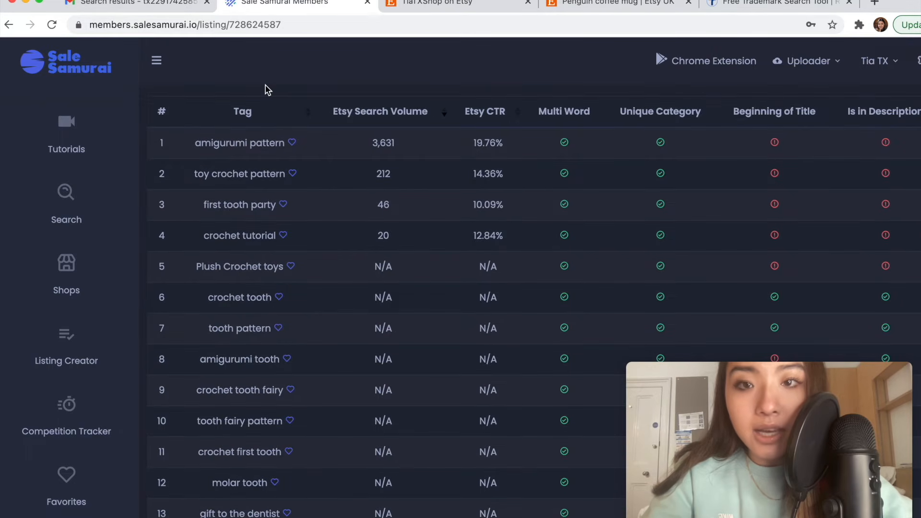
pyautogui.scroll(10, 267, 89)
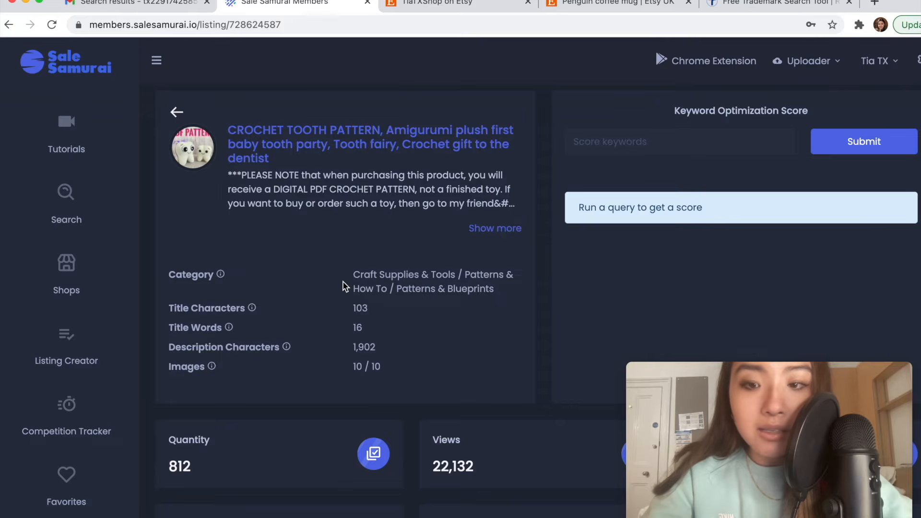
pyautogui.scroll(-12, 343, 286)
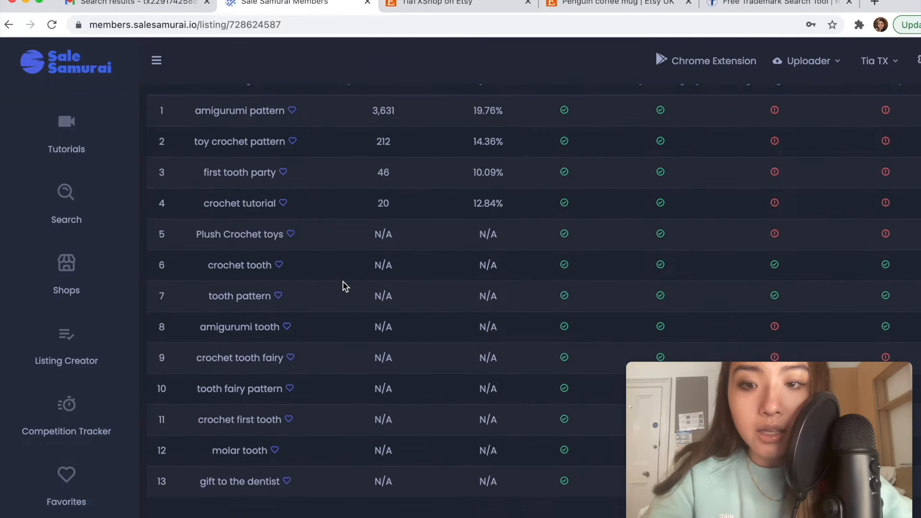
# Examine the crochet tooth pattern listing's tag table and its quantity, views, likes, age and price statistics.
pyautogui.scroll(2, 360, 376)
pyautogui.scroll(-1, 360, 380)
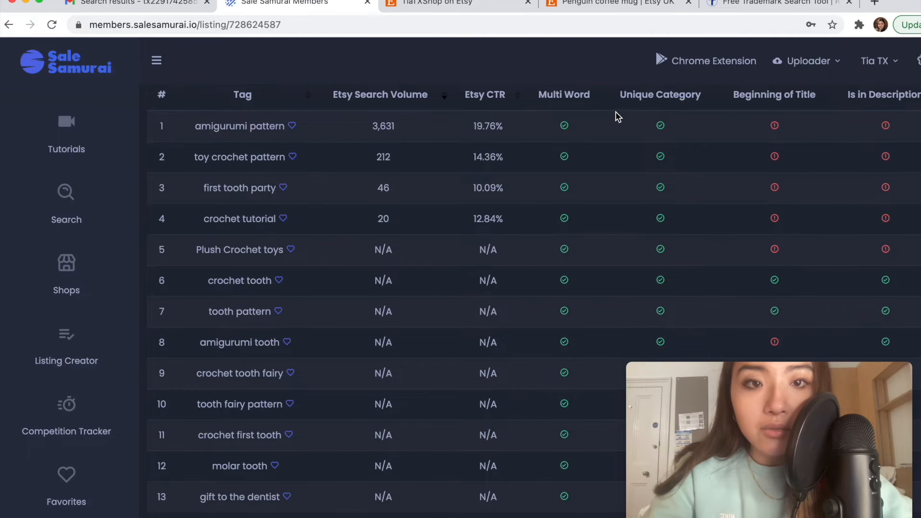
pyautogui.scroll(-2, 692, 162)
pyautogui.scroll(3, 701, 164)
pyautogui.scroll(-5, 701, 165)
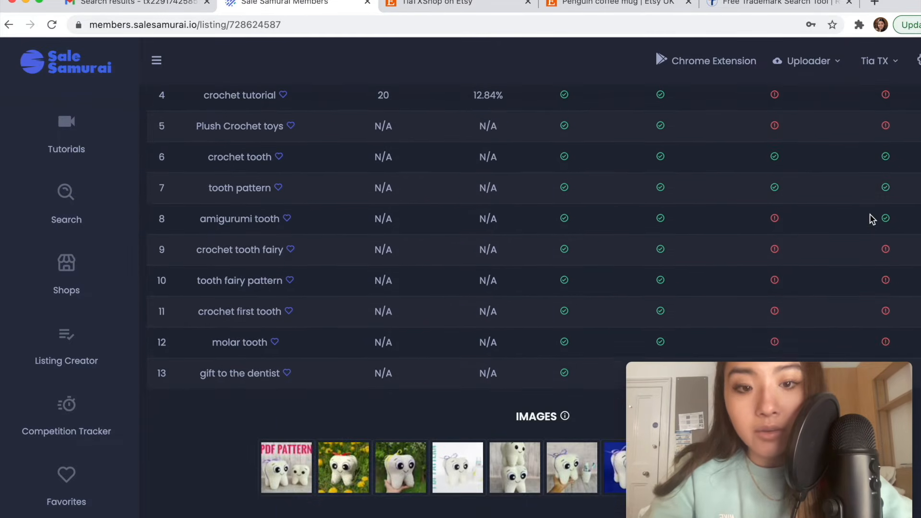
pyautogui.scroll(8, 494, 471)
pyautogui.scroll(8, 494, 468)
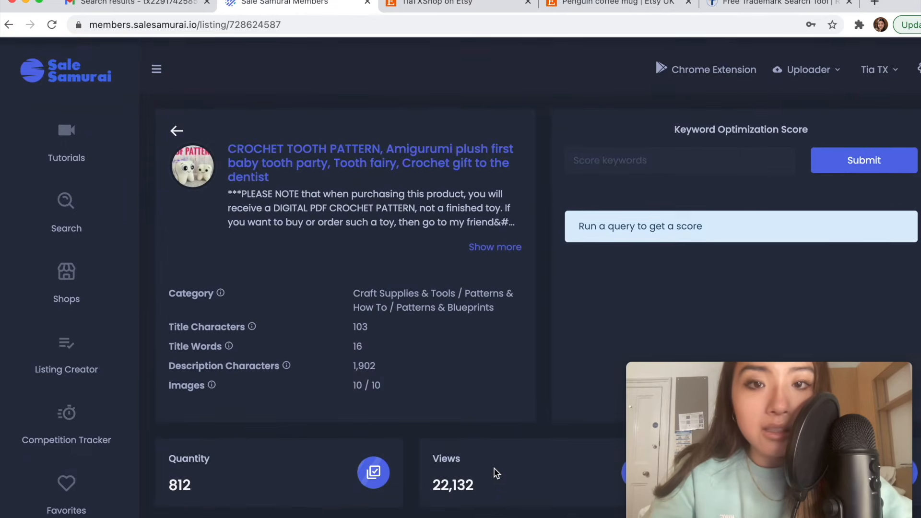
pyautogui.scroll(-4, 494, 469)
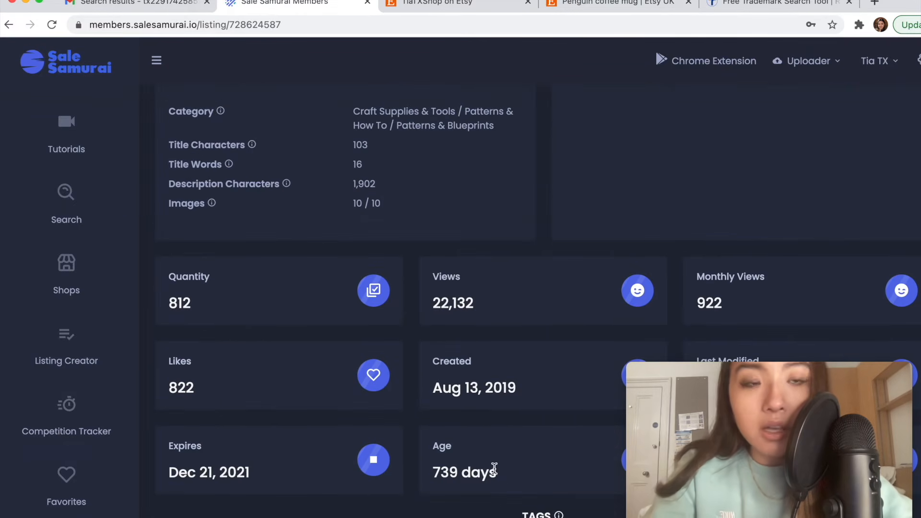
pyautogui.scroll(-5, 494, 469)
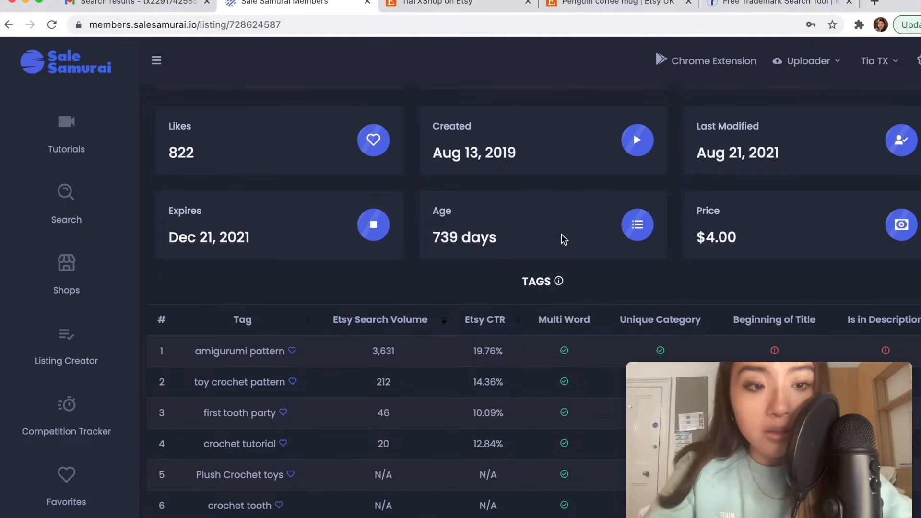
# Return from the listing details and reopen the "dentist" search from the search history.
pyautogui.press('super+bracketleft')
pyautogui.click(748, 117)
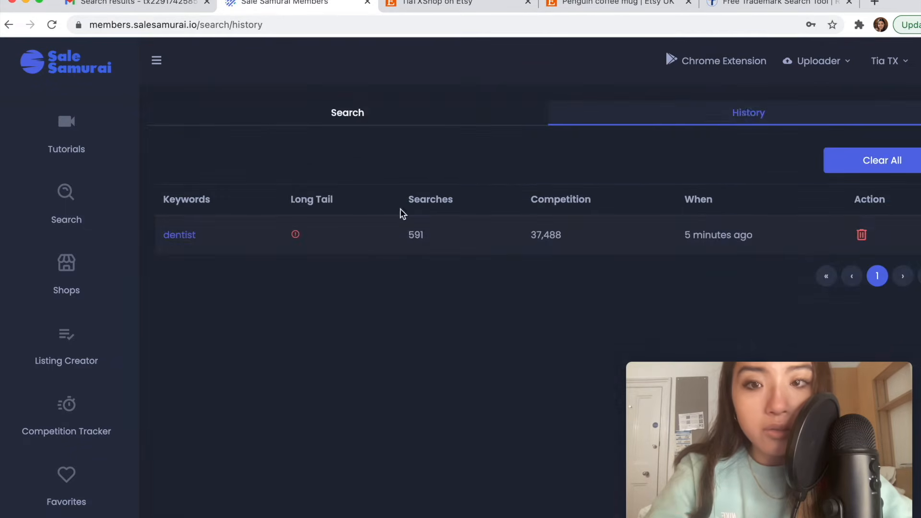
pyautogui.click(184, 235)
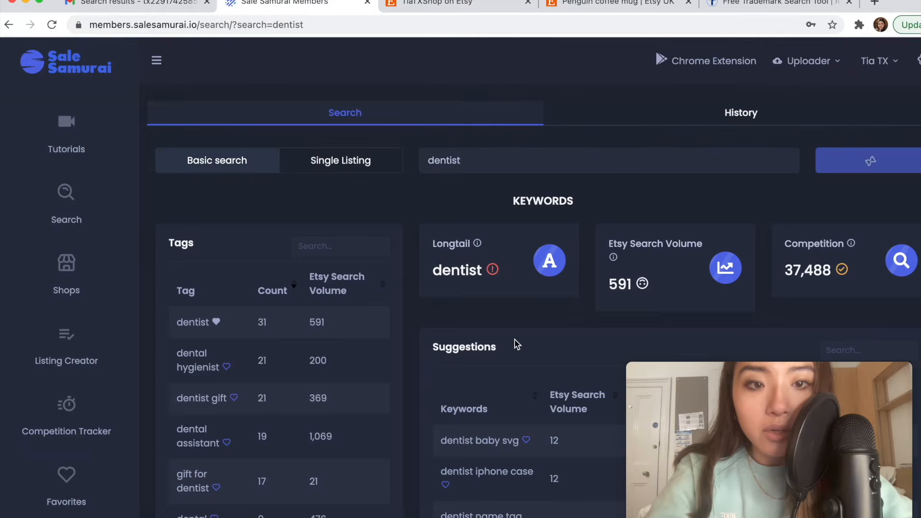
# Zoom the "dentist" Price Spread chart in on the lower price range and compare it with the individual listings.
pyautogui.scroll(-4, 480, 331)
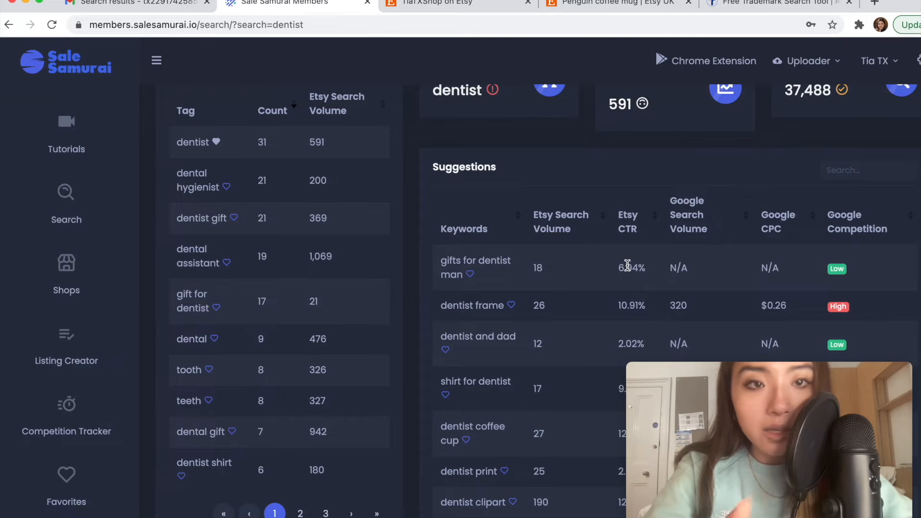
pyautogui.scroll(-15, 628, 267)
pyautogui.scroll(-1, 628, 269)
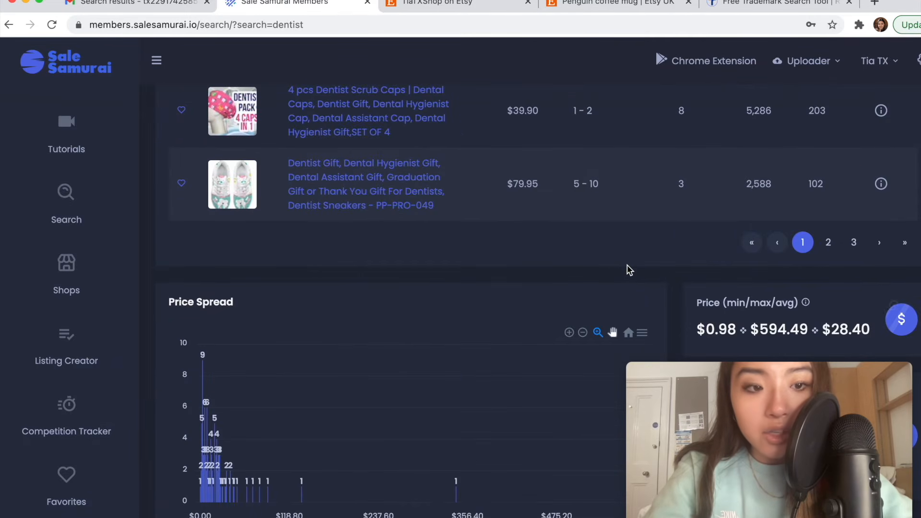
pyautogui.scroll(-3, 629, 267)
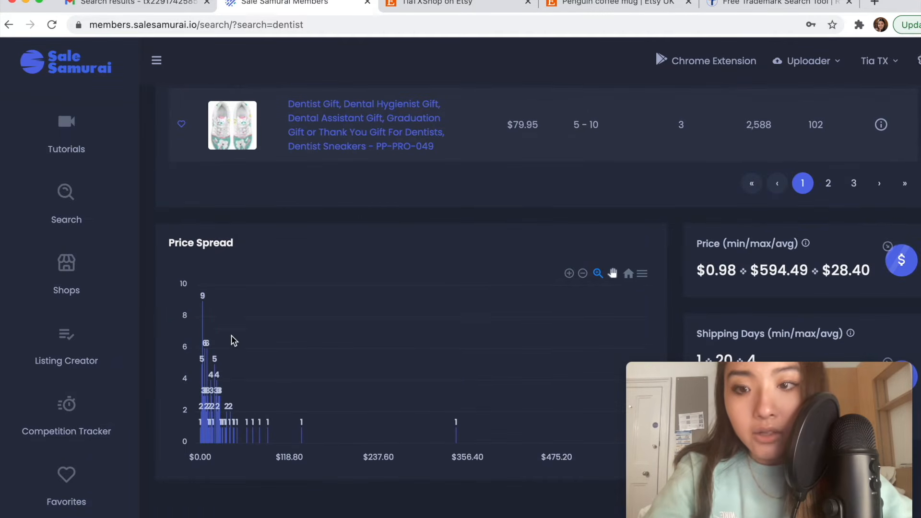
pyautogui.moveTo(197, 307); pyautogui.dragTo(281, 323)
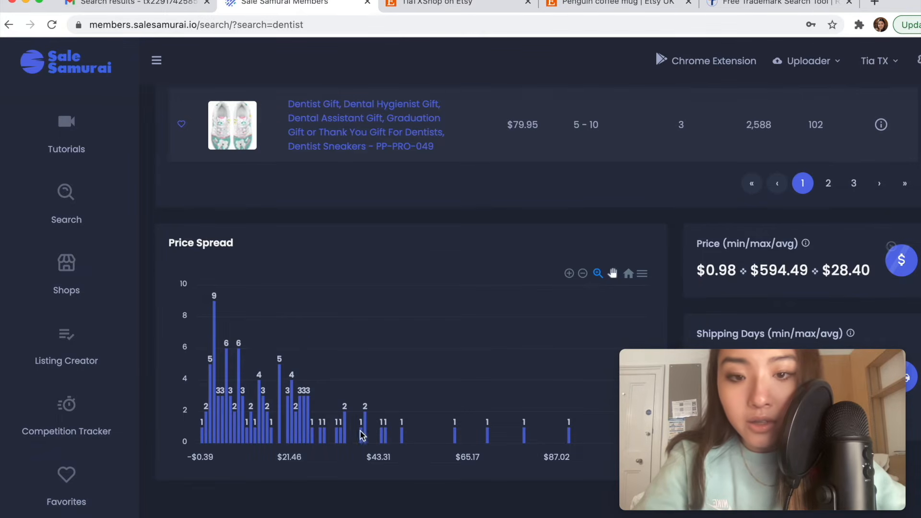
pyautogui.scroll(9, 350, 302)
pyautogui.scroll(-1, 352, 305)
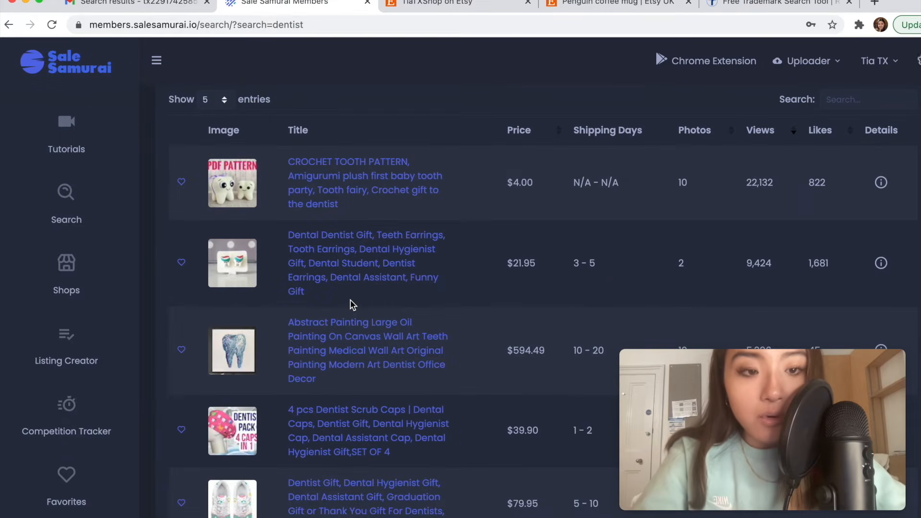
# Open the Profit Calculator and examine its customer price, cost, fee and estimated profit fields.
pyautogui.scroll(-3, 89, 410)
pyautogui.click(89, 410)
pyautogui.scroll(-4, 364, 162)
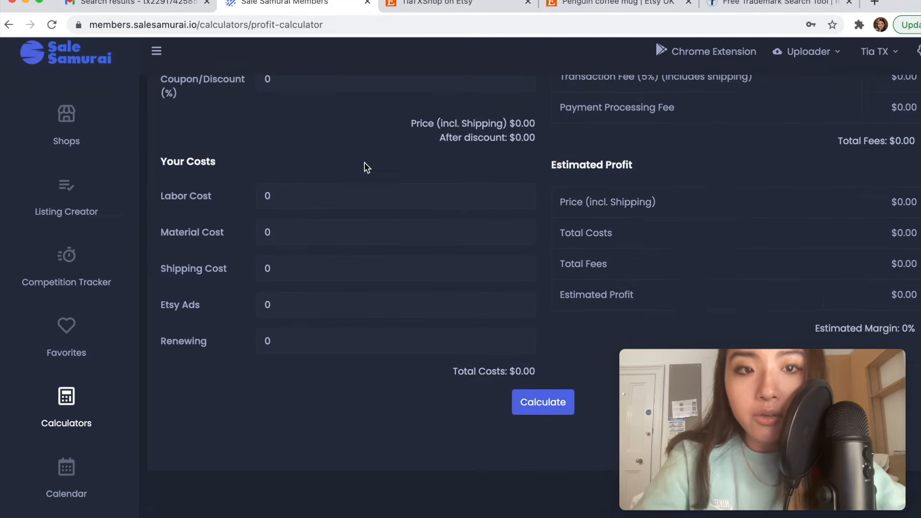
pyautogui.scroll(4, 364, 162)
pyautogui.scroll(-4, 365, 162)
pyautogui.scroll(5, 365, 162)
pyautogui.scroll(-5, 364, 164)
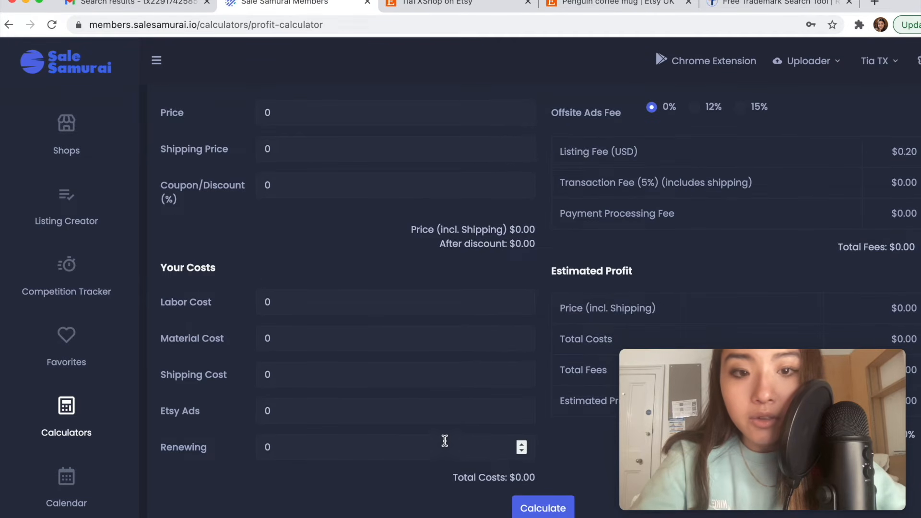
pyautogui.scroll(-2, 446, 444)
pyautogui.scroll(5, 559, 175)
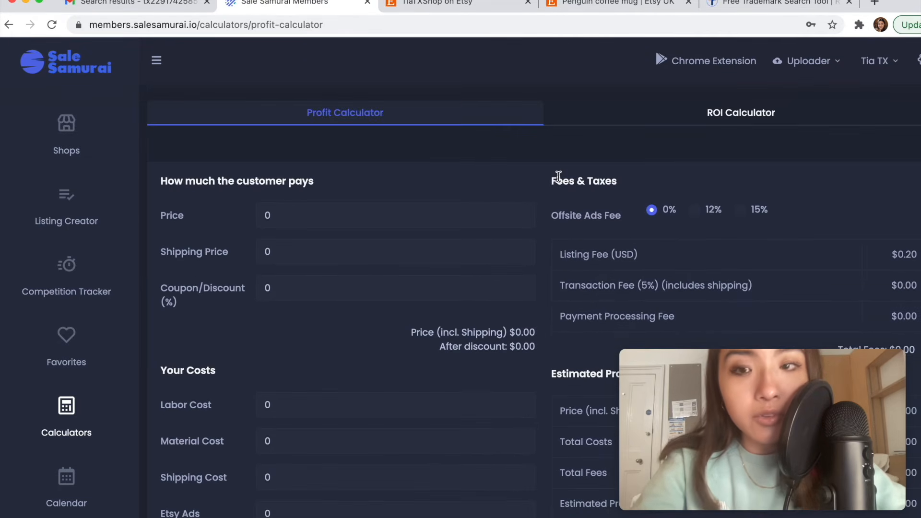
pyautogui.scroll(-3, 559, 175)
pyautogui.scroll(4, 559, 175)
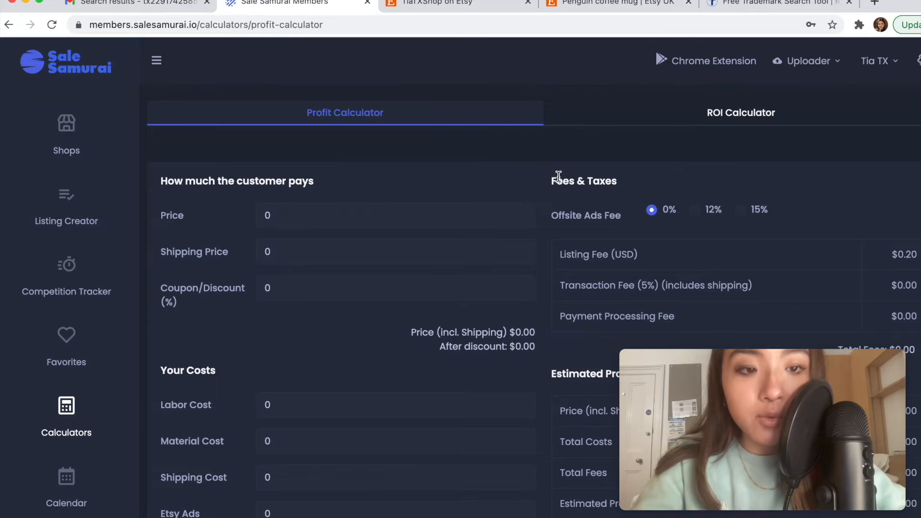
pyautogui.scroll(-2, 548, 280)
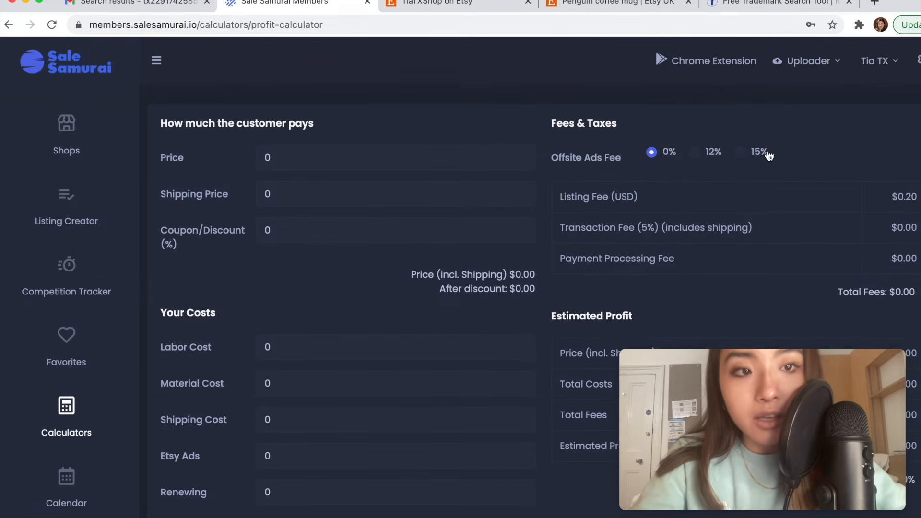
pyautogui.scroll(-3, 646, 219)
pyautogui.scroll(4, 648, 219)
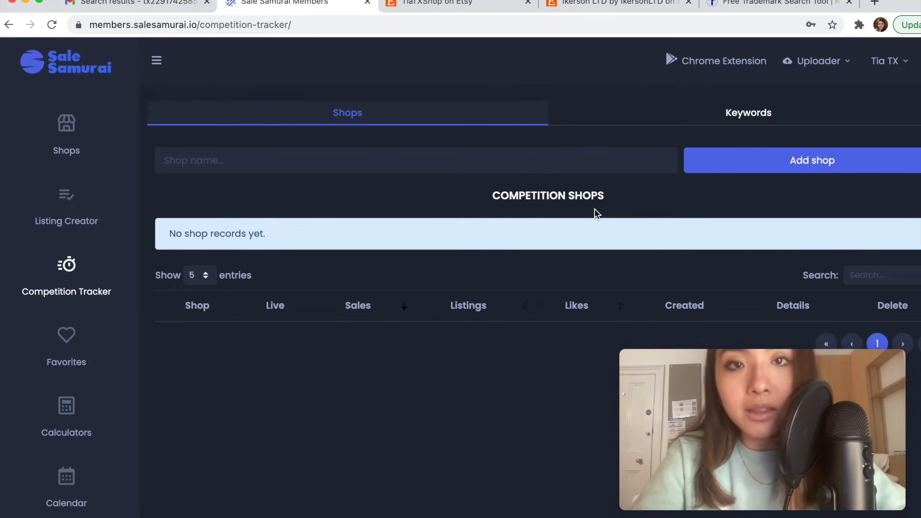
# Switch to the IkersonLTD shop on Etsy, copy its shop name and look through its T-shirt listings.
pyautogui.click(616, 4)
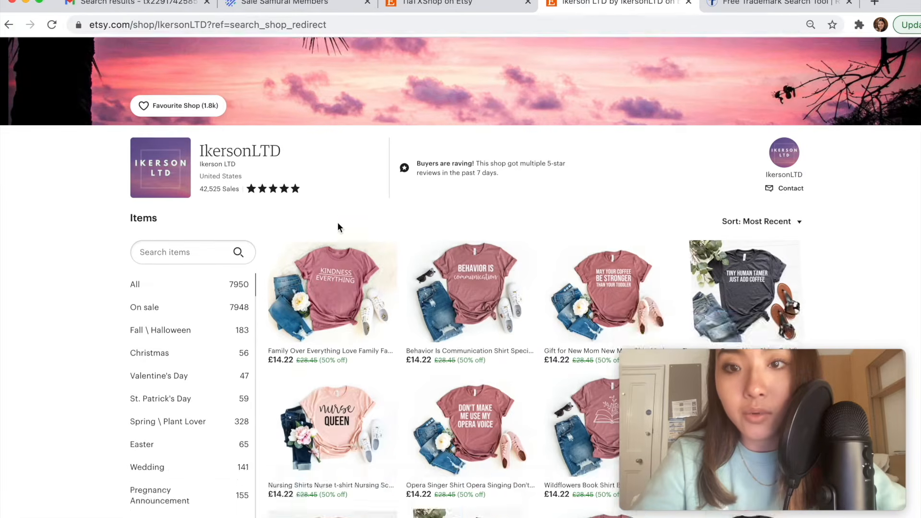
pyautogui.scroll(-3, 338, 223)
pyautogui.doubleClick(292, 132)
pyautogui.press('super+c')
pyautogui.scroll(-10, 294, 129)
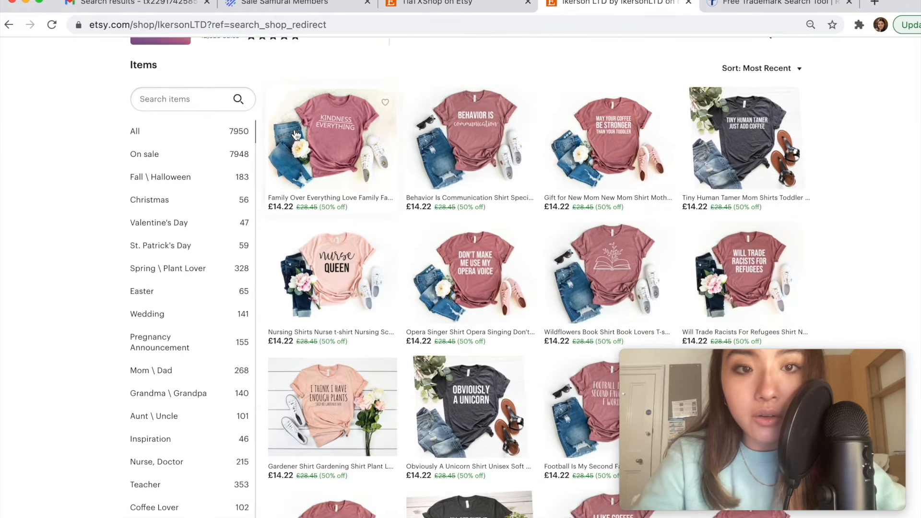
pyautogui.scroll(13, 403, 188)
pyautogui.scroll(-8, 403, 192)
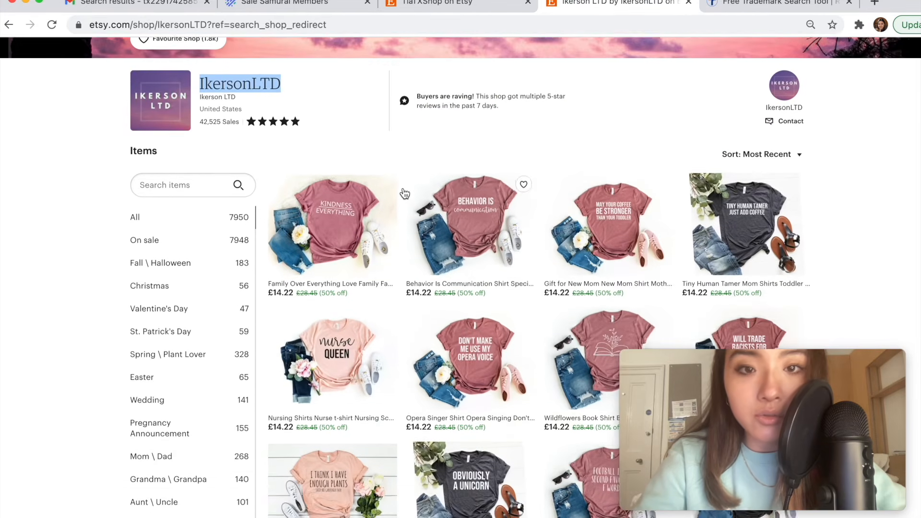
pyautogui.scroll(-8, 404, 193)
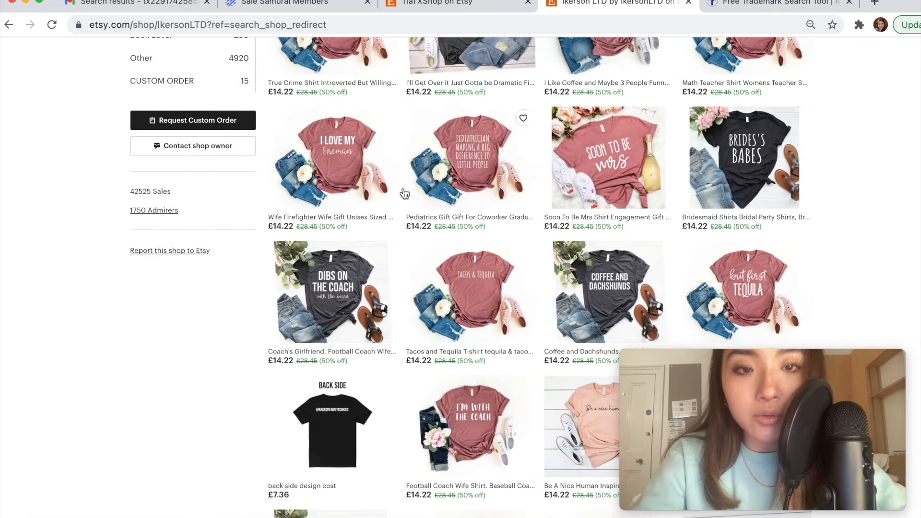
# Add IkersonLTD to Sale Samurai's tracked competition shops and view its history of sales, likes and active listings.
pyautogui.click(285, 3)
pyautogui.click(337, 164)
pyautogui.press('super+v')
pyautogui.press('Return')
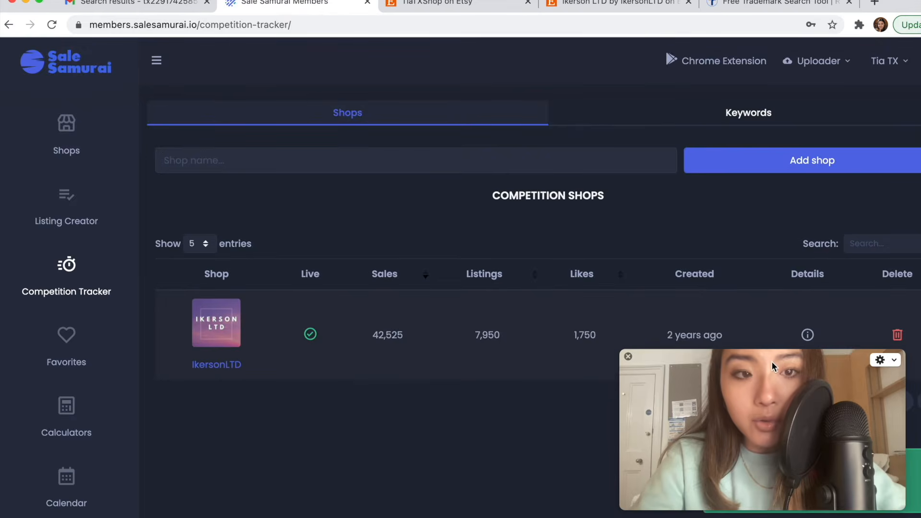
pyautogui.click(810, 336)
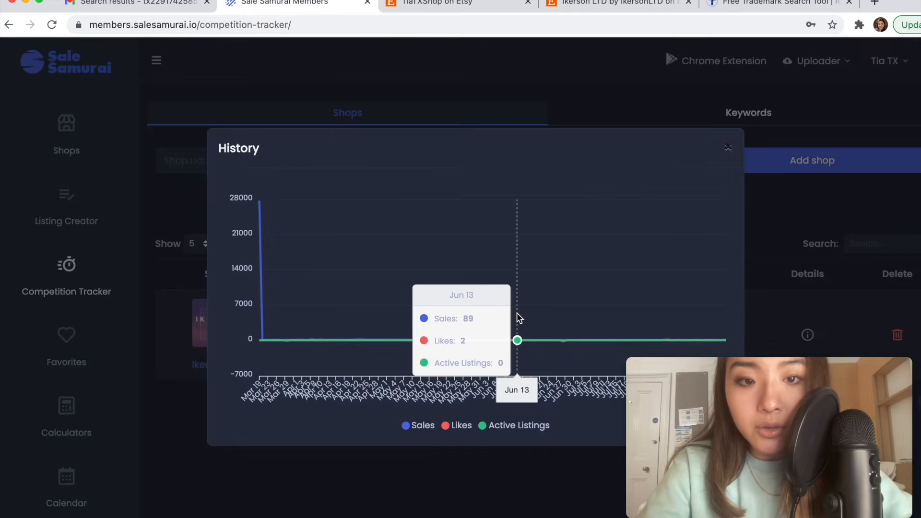
pyautogui.click(729, 153)
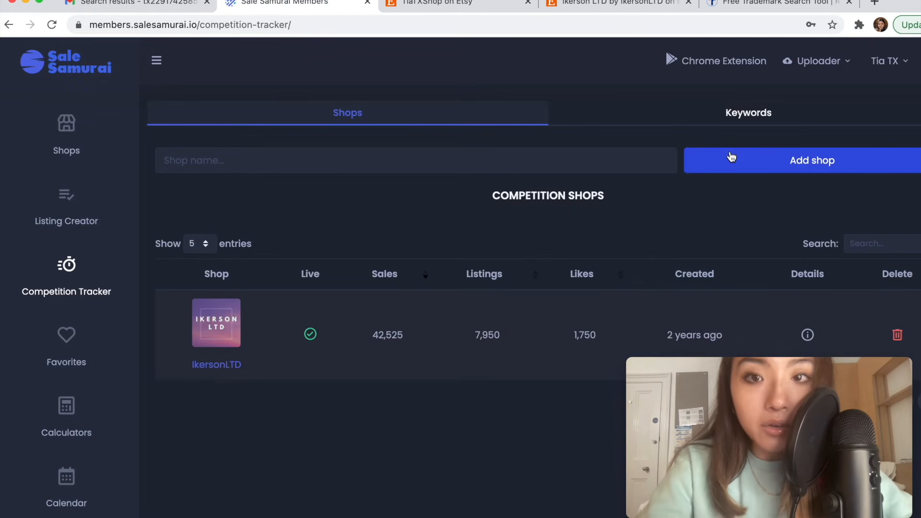
# Add "dentist" to the Competition Tracker's keywords and open its tracking data.
pyautogui.click(734, 126)
pyautogui.click(285, 163)
pyautogui.write('dentist')
pyautogui.click(379, 169)
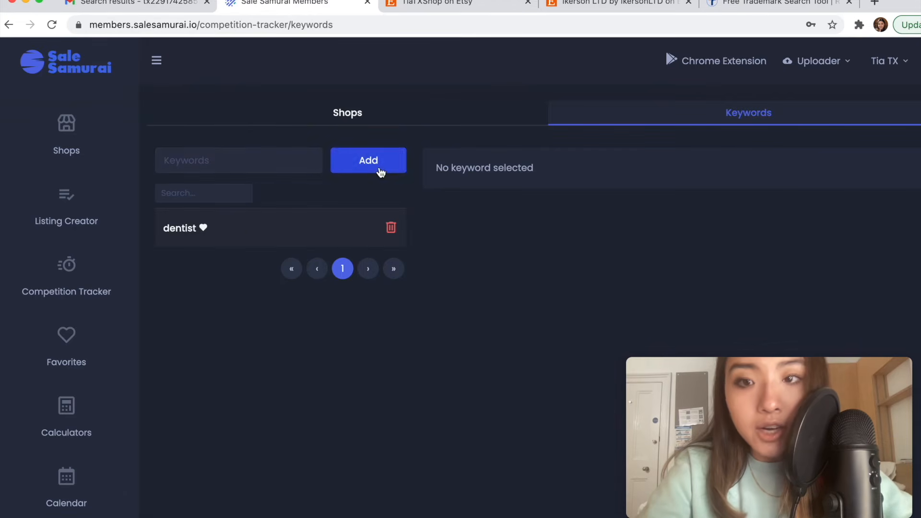
pyautogui.click(232, 229)
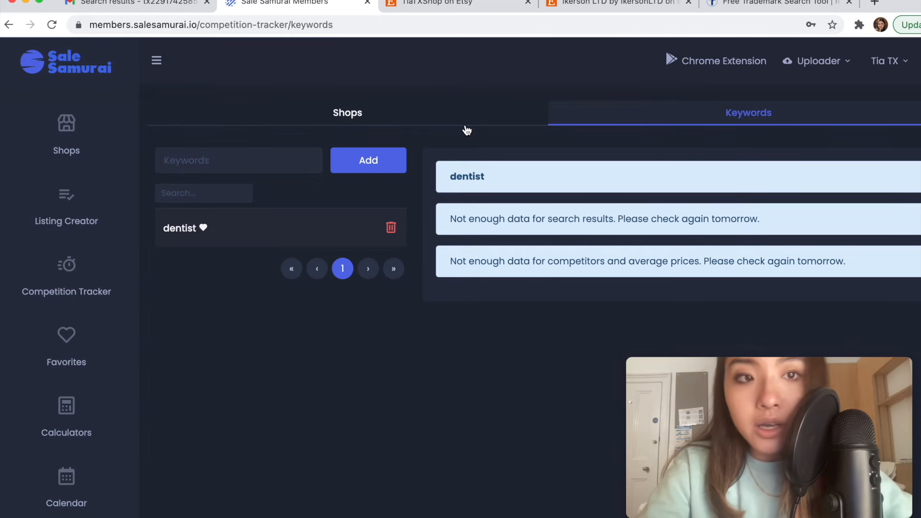
pyautogui.click(465, 128)
pyautogui.click(634, 112)
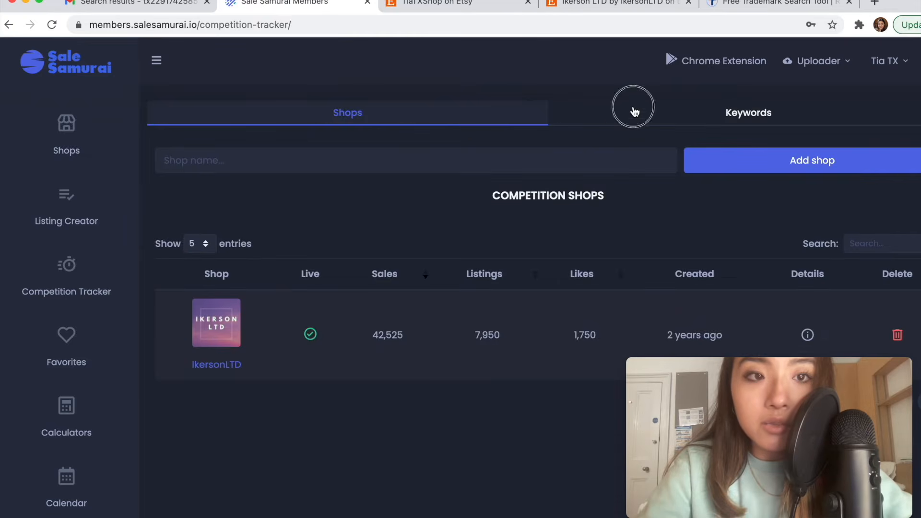
pyautogui.click(453, 104)
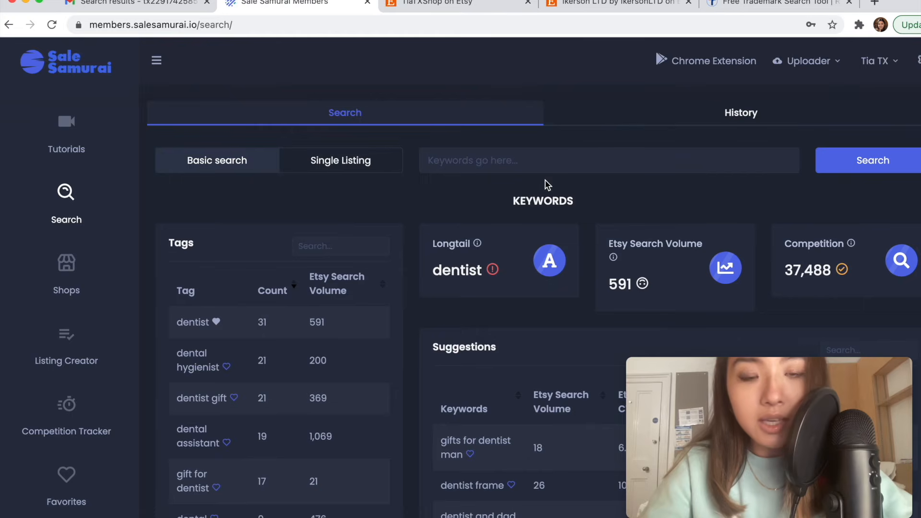
# Review the "dentist" search results again, comparing the tags, keyword suggestions, listing averages and top listings.
pyautogui.scroll(-5, 504, 201)
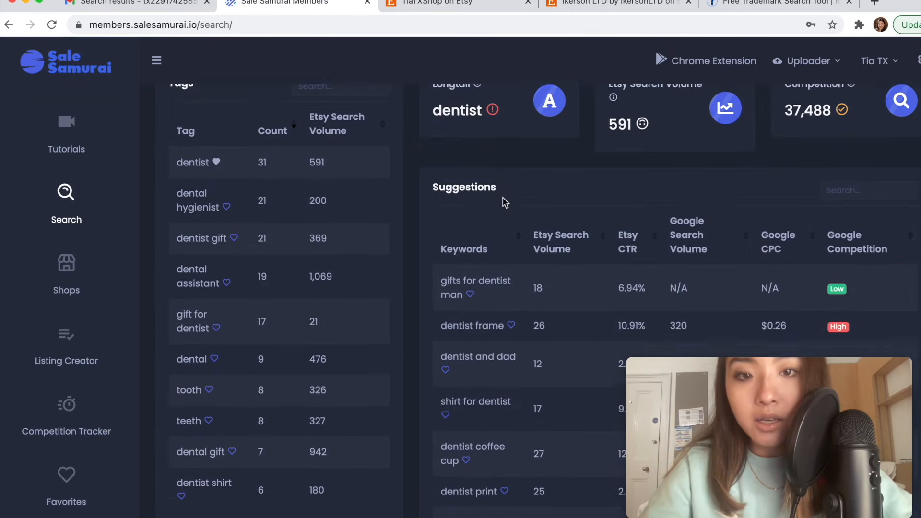
pyautogui.scroll(1, 504, 200)
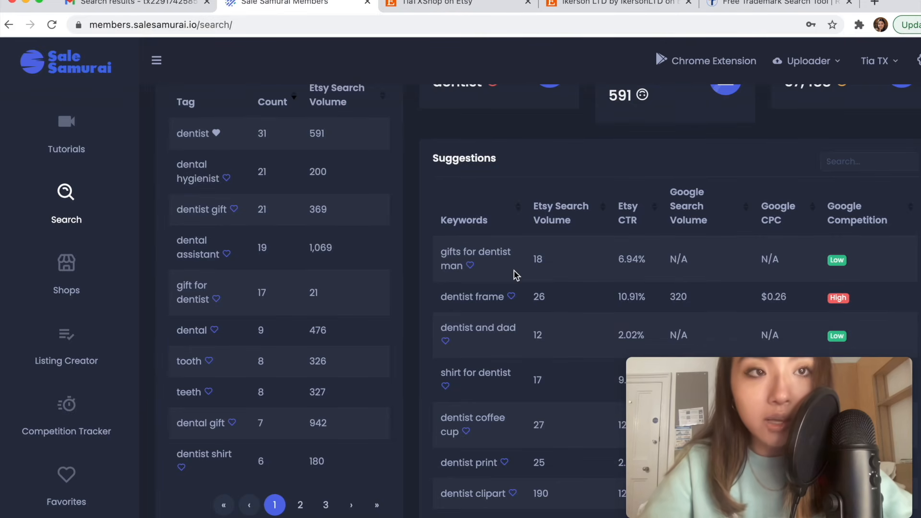
pyautogui.scroll(-3, 507, 234)
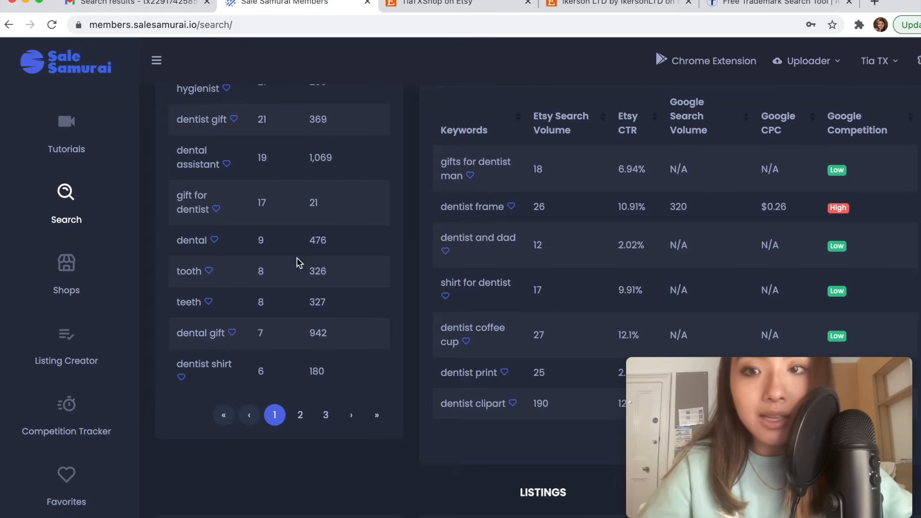
pyautogui.scroll(6, 302, 259)
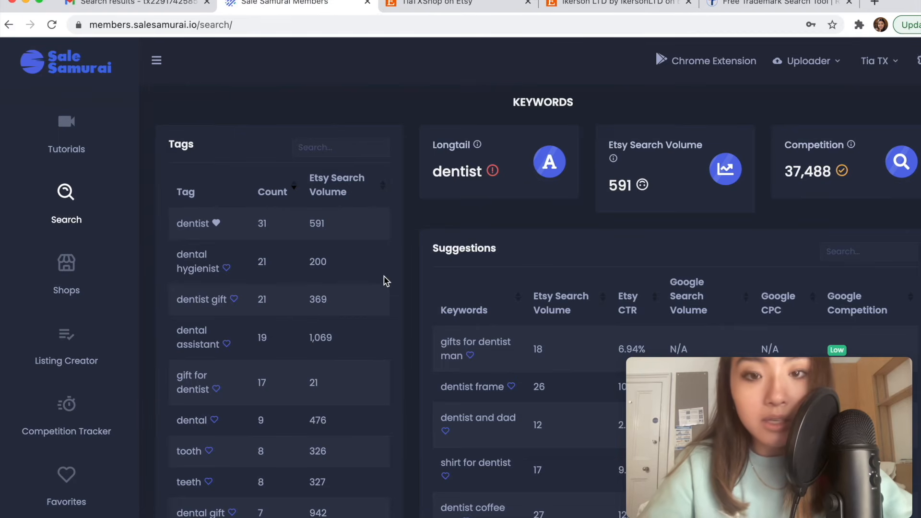
pyautogui.scroll(-10, 384, 277)
pyautogui.scroll(-12, 384, 275)
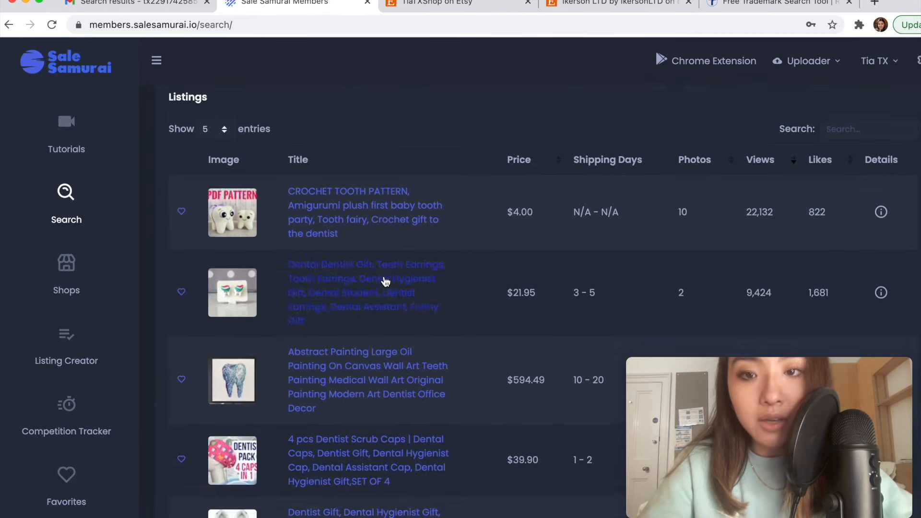
pyautogui.scroll(15, 384, 276)
pyautogui.scroll(-9, 383, 276)
pyautogui.scroll(-1, 384, 279)
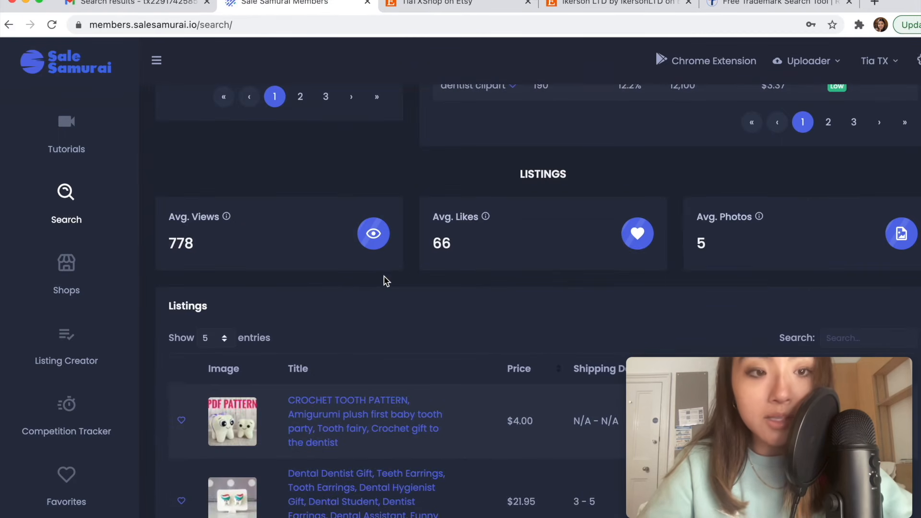
# Open the connected shop's overview and review its listings, sales map and figures for tags, views, images and inventory value.
pyautogui.scroll(15, 384, 280)
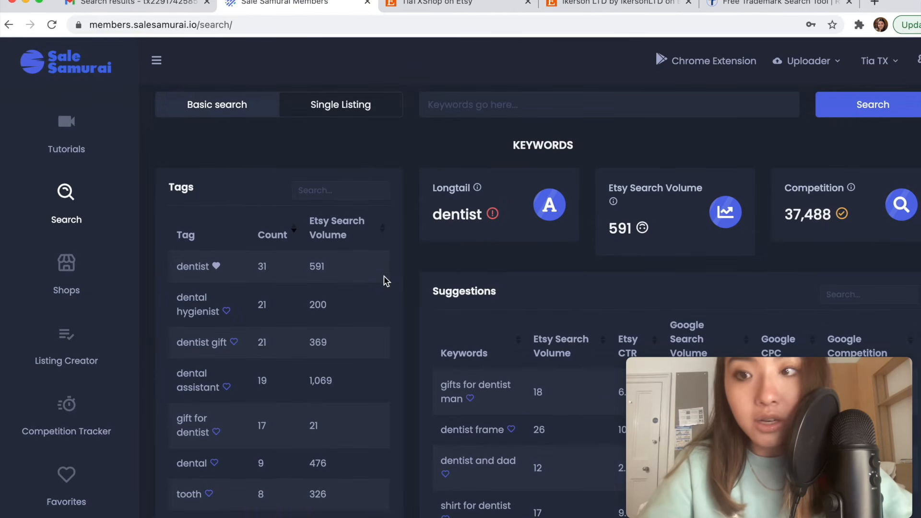
pyautogui.click(66, 269)
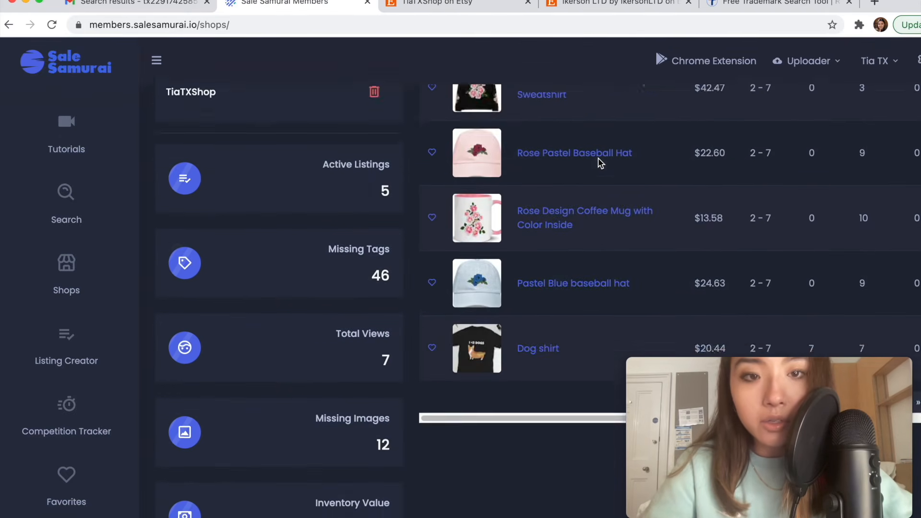
pyautogui.scroll(-2, 599, 159)
pyautogui.scroll(3, 599, 161)
pyautogui.scroll(2, 599, 163)
pyautogui.click(739, 122)
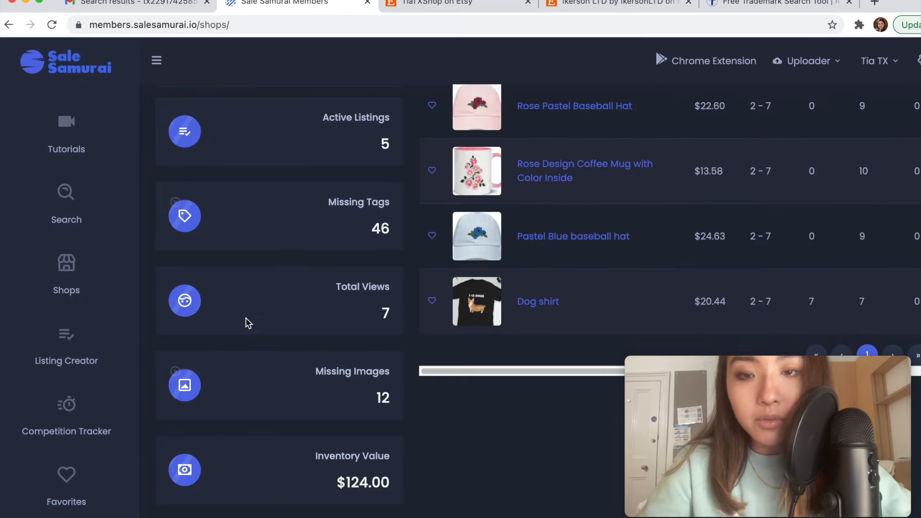
pyautogui.scroll(-1, 246, 318)
pyautogui.scroll(2, 246, 317)
pyautogui.scroll(-2, 397, 241)
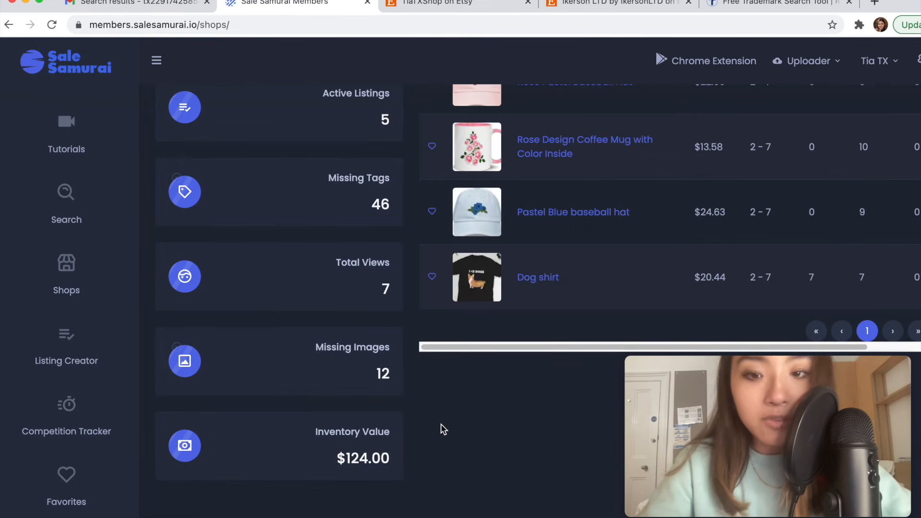
pyautogui.scroll(2, 204, 368)
pyautogui.scroll(3, 204, 368)
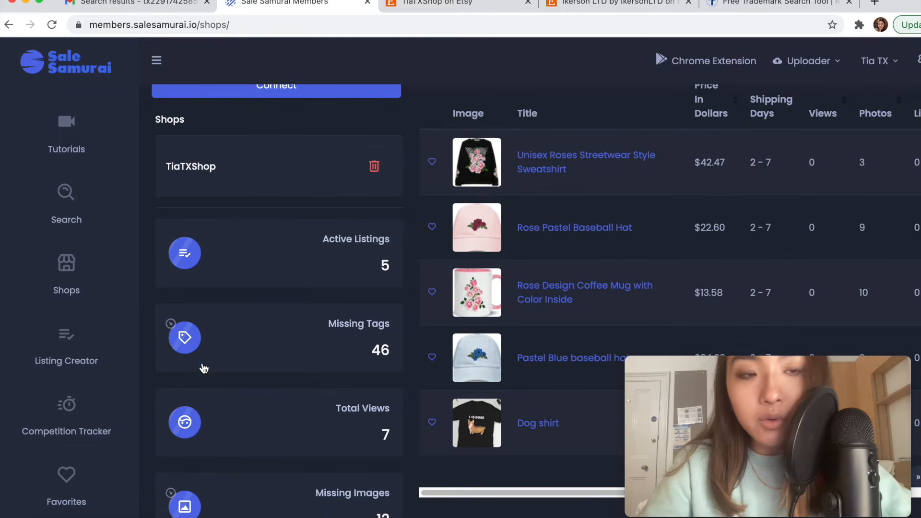
# Filter the shop's listings by missing tags, look through them, and clear the filter.
pyautogui.click(189, 346)
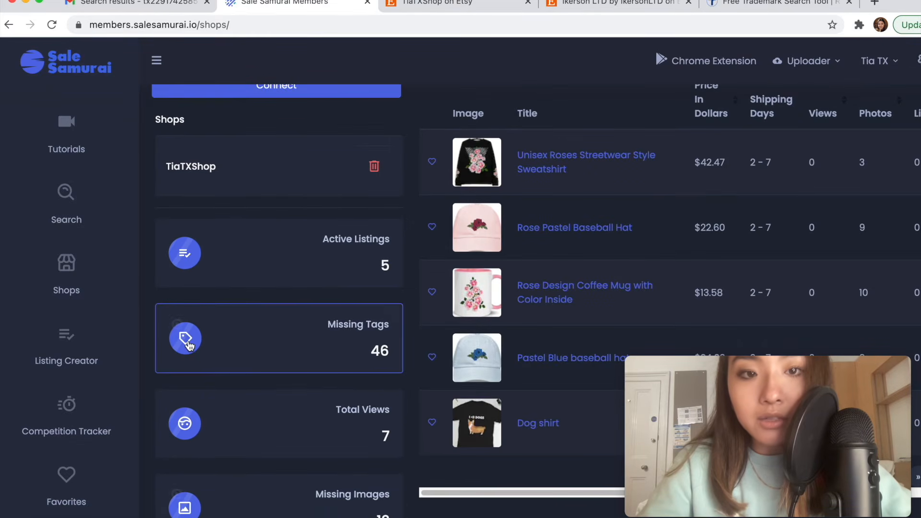
pyautogui.scroll(-1, 610, 208)
pyautogui.scroll(1, 610, 208)
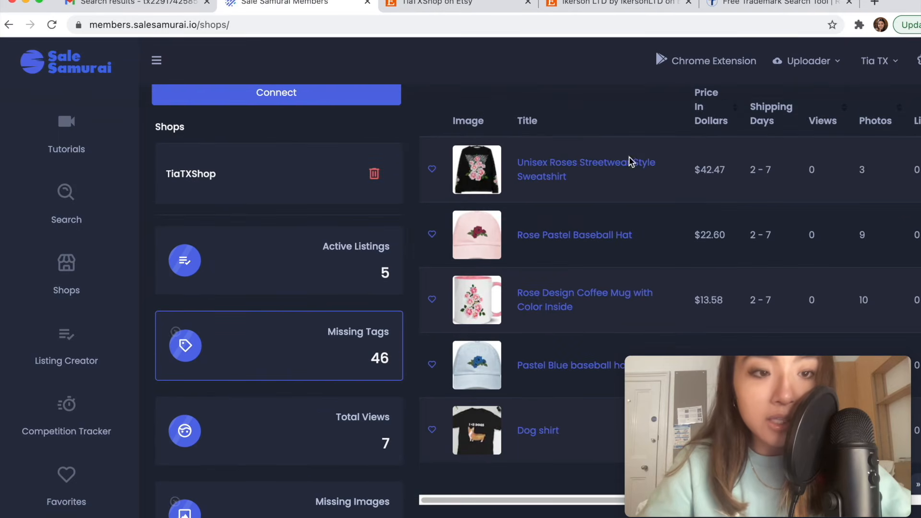
pyautogui.click(185, 345)
pyautogui.scroll(-3, 666, 141)
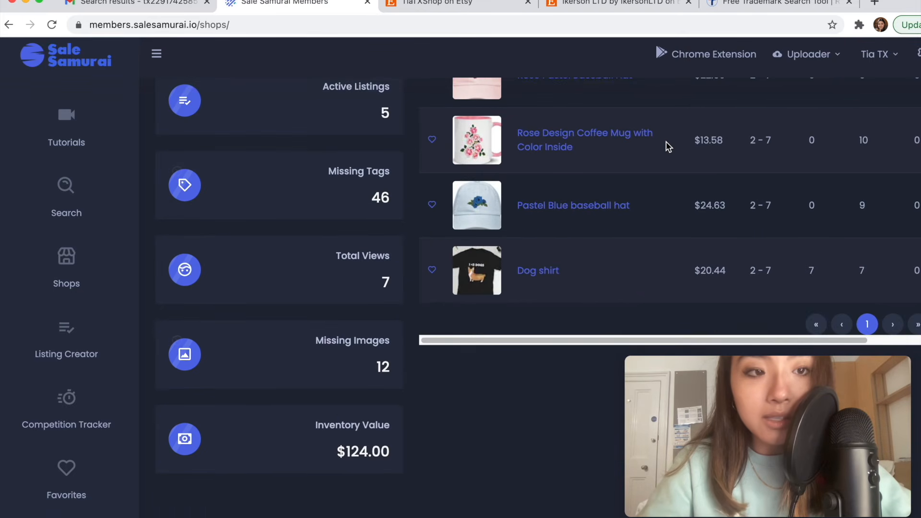
pyautogui.scroll(3, 666, 141)
pyautogui.scroll(1, 666, 141)
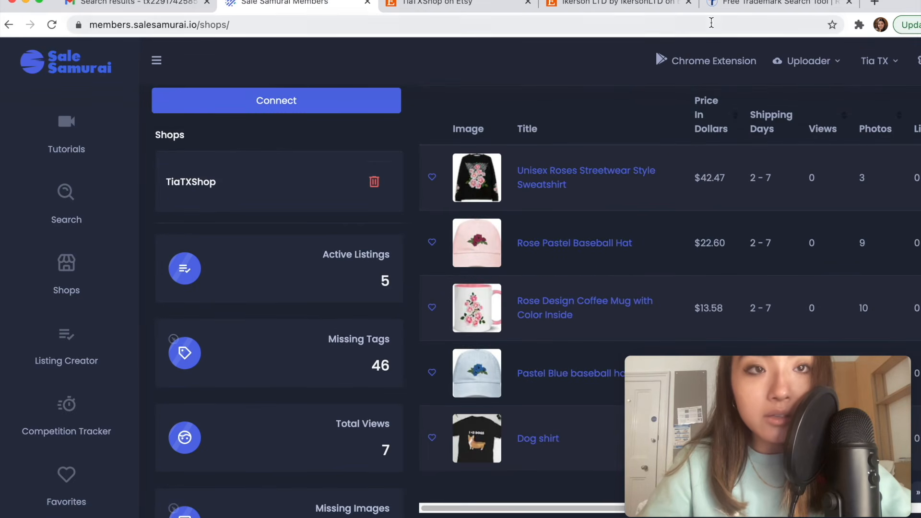
# Filter the shop's listings by missing images and check which products need more photos.
pyautogui.scroll(-3, 251, 350)
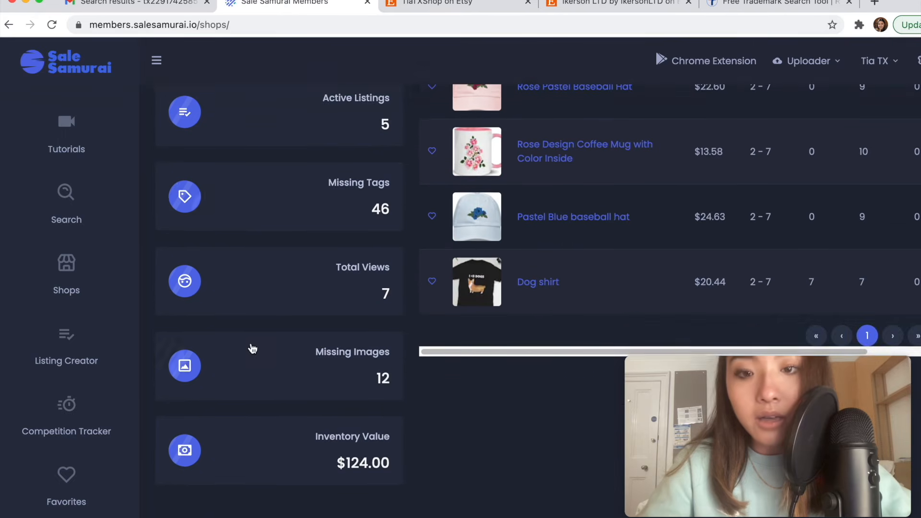
pyautogui.scroll(5, 565, 339)
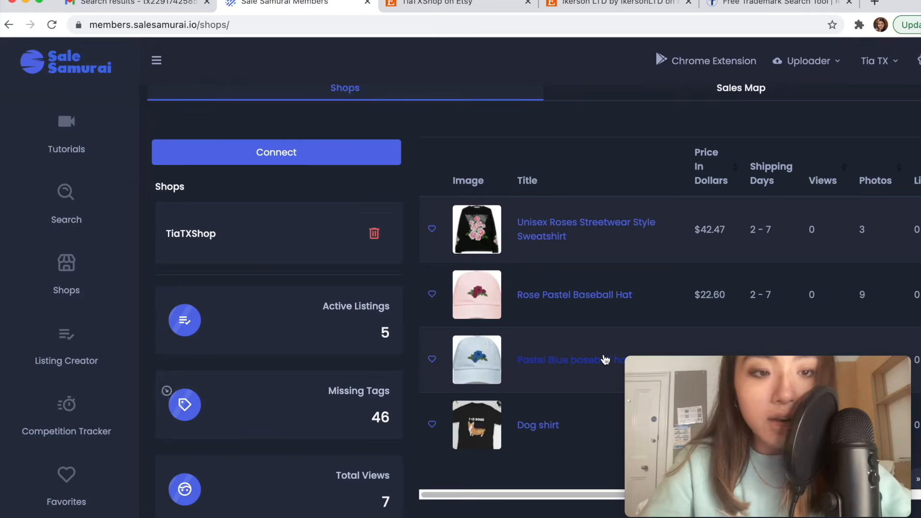
pyautogui.scroll(-4, 605, 360)
pyautogui.scroll(2, 546, 439)
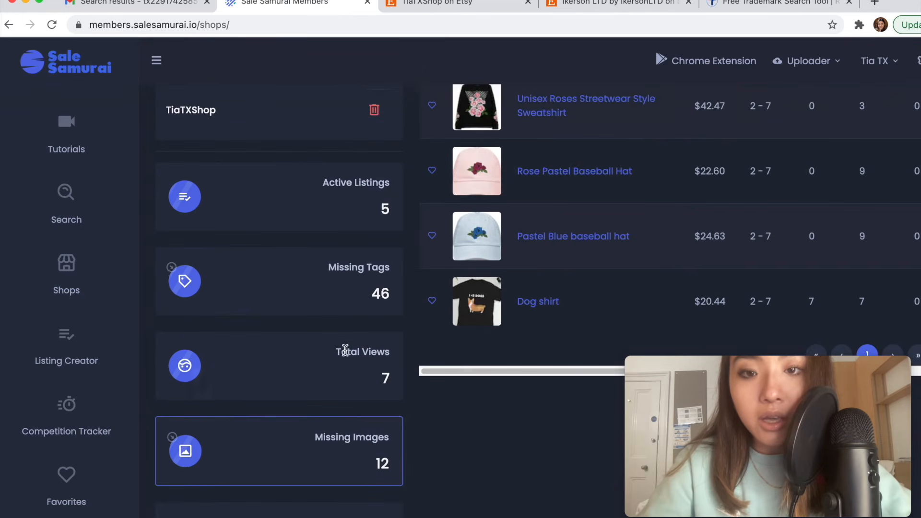
pyautogui.scroll(2, 429, 385)
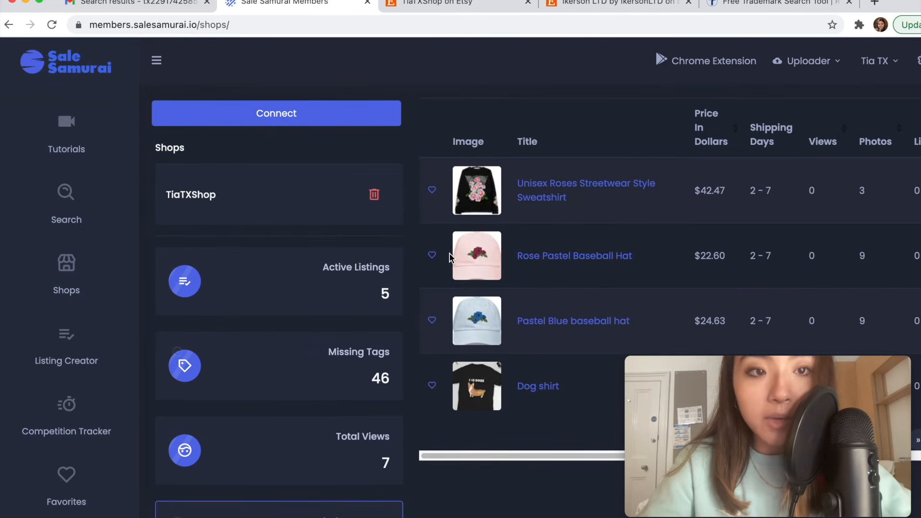
pyautogui.scroll(-3, 774, 122)
pyautogui.scroll(2, 778, 118)
pyautogui.scroll(1, 775, 184)
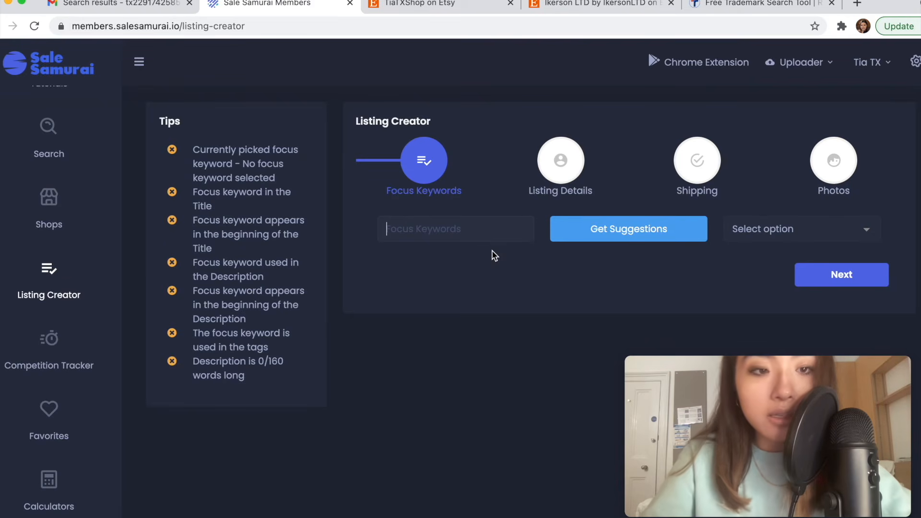
# Enter "dentist" as the Listing Creator's focus keyword, pick the suggestion "dentist shirts" and continue to the listing details.
pyautogui.click(476, 220)
pyautogui.write('dentist')
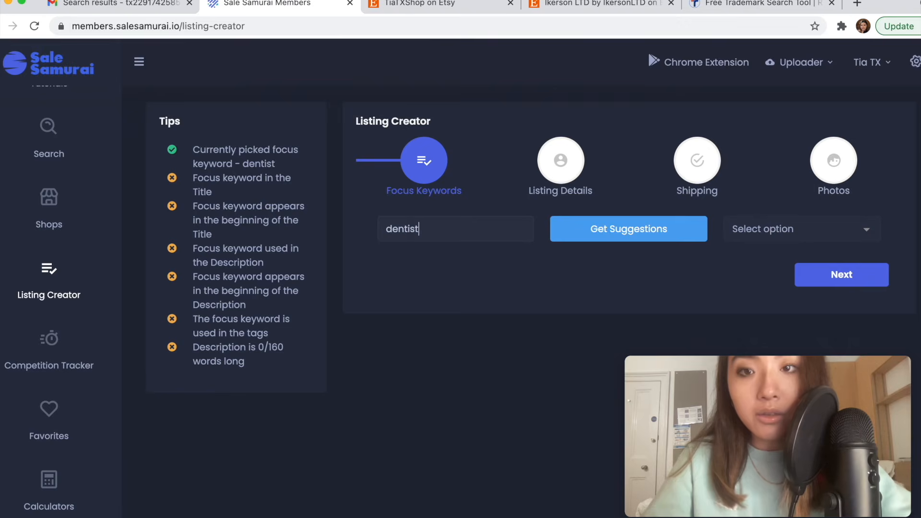
pyautogui.click(787, 221)
pyautogui.scroll(-5, 779, 313)
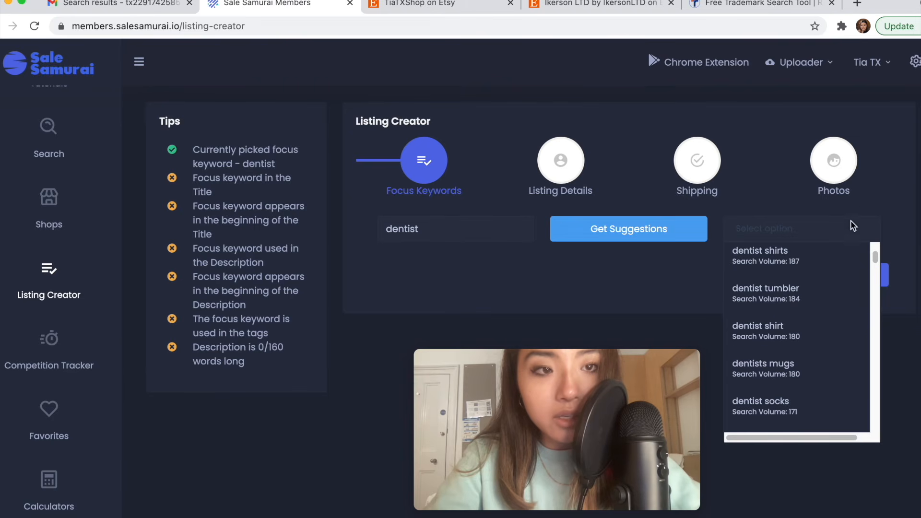
pyautogui.click(811, 259)
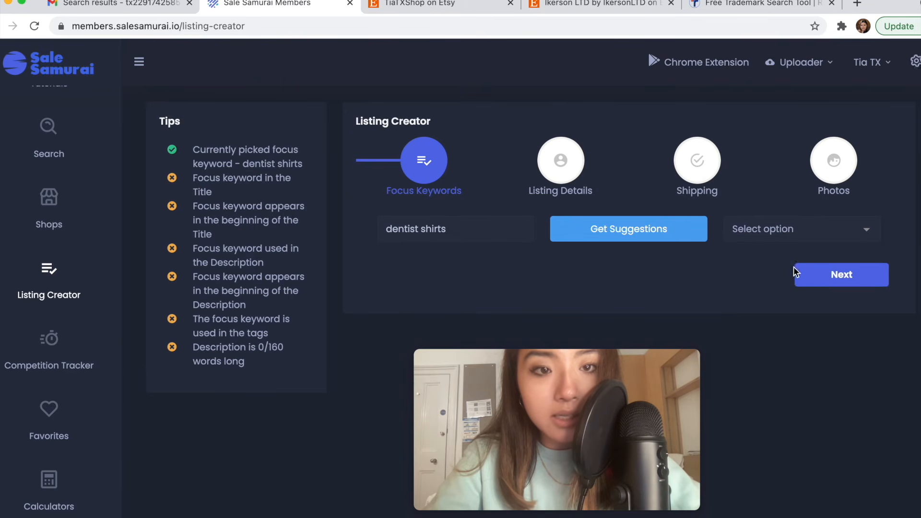
pyautogui.click(815, 274)
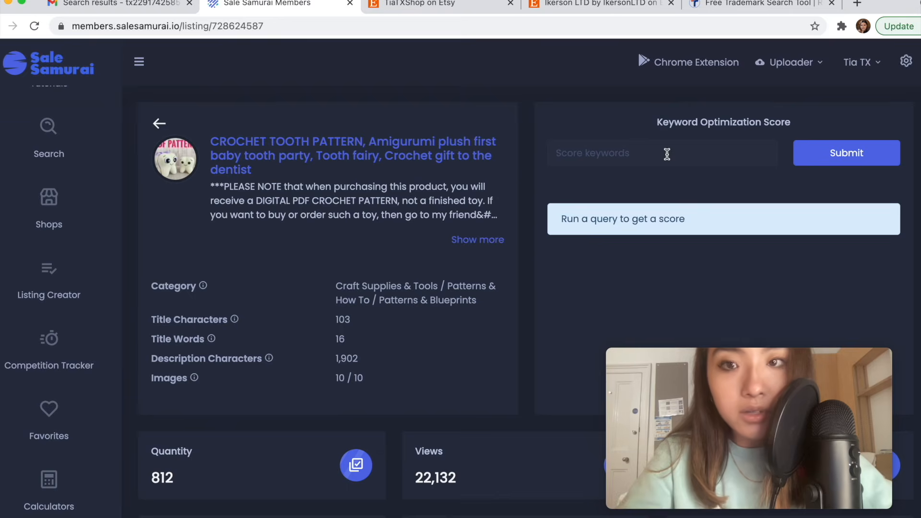
# Run a keyword optimization score for "dentist" on the crochet tooth pattern listing.
pyautogui.scroll(-1, 667, 154)
pyautogui.click(668, 154)
pyautogui.write('dentist')
pyautogui.press('Return')
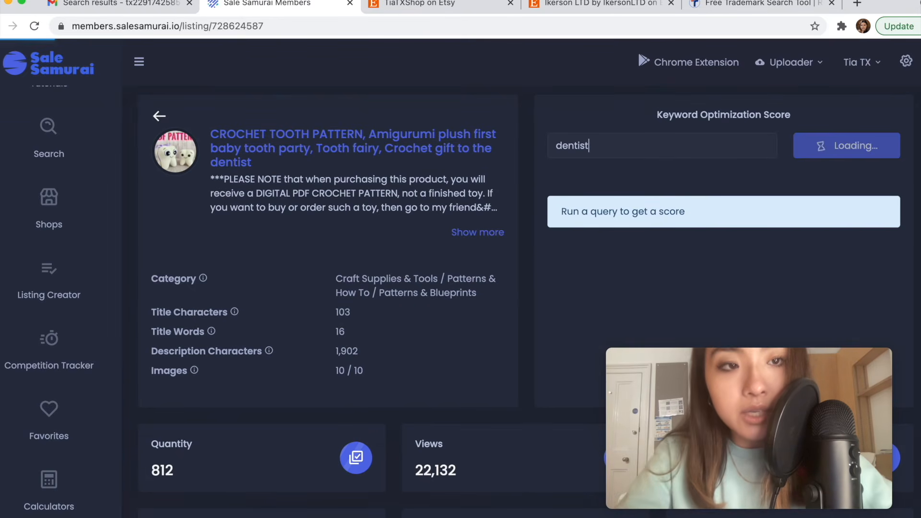
pyautogui.scroll(-2, 745, 186)
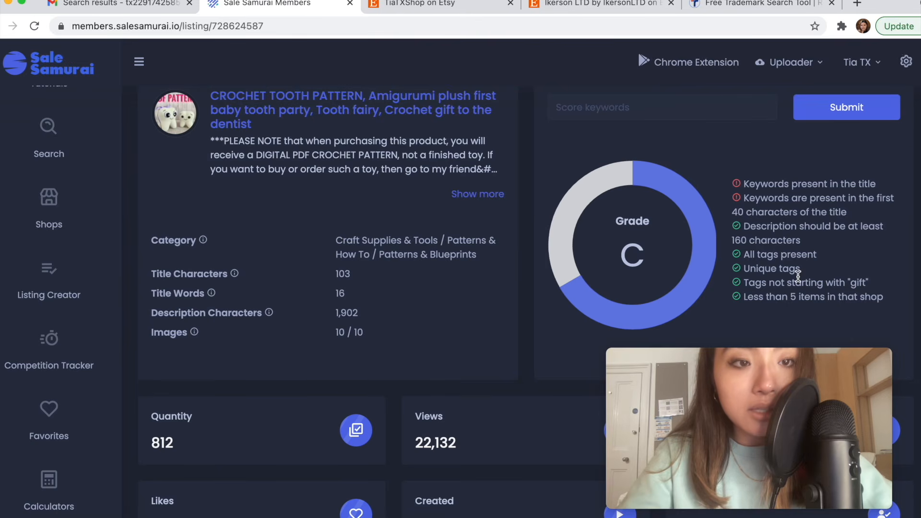
# Read through the listing's grade and optimization checklist, including the rules on "gift" tags and items per shop.
pyautogui.scroll(-2, 799, 276)
pyautogui.scroll(1, 798, 276)
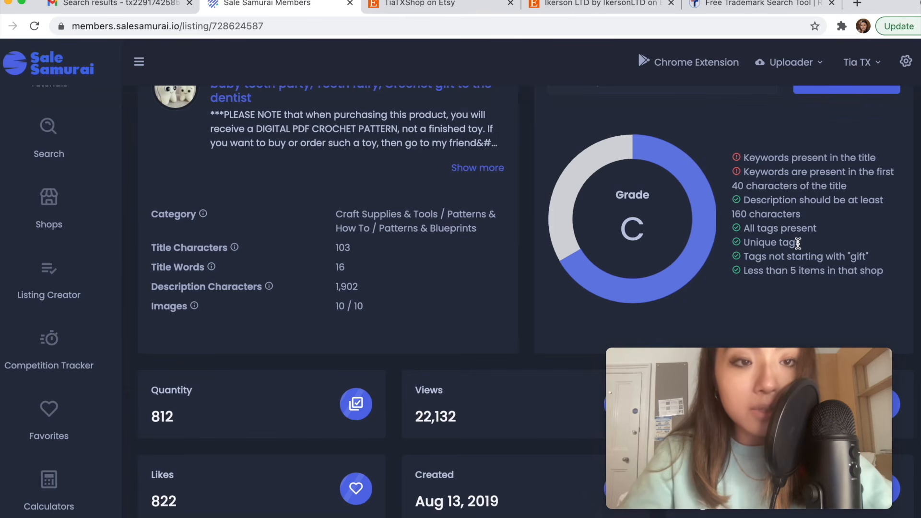
pyautogui.moveTo(747, 257); pyautogui.dragTo(882, 259)
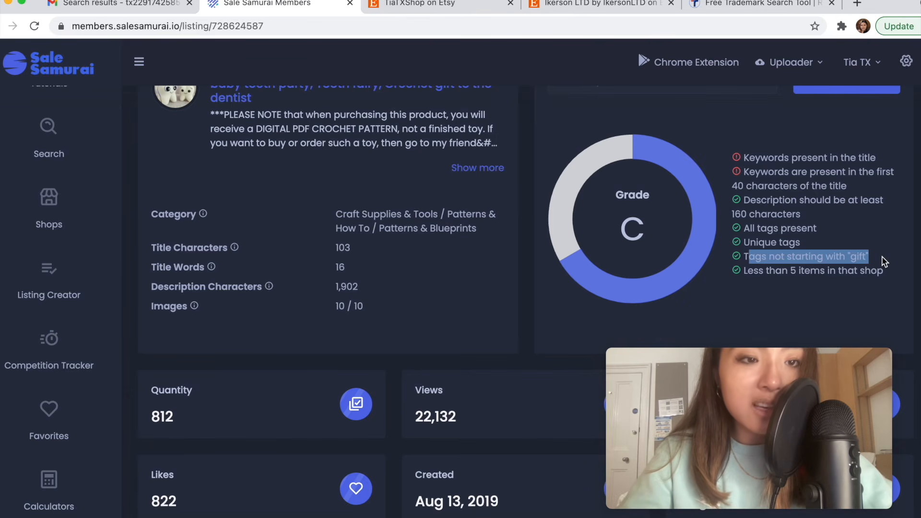
pyautogui.click(882, 257)
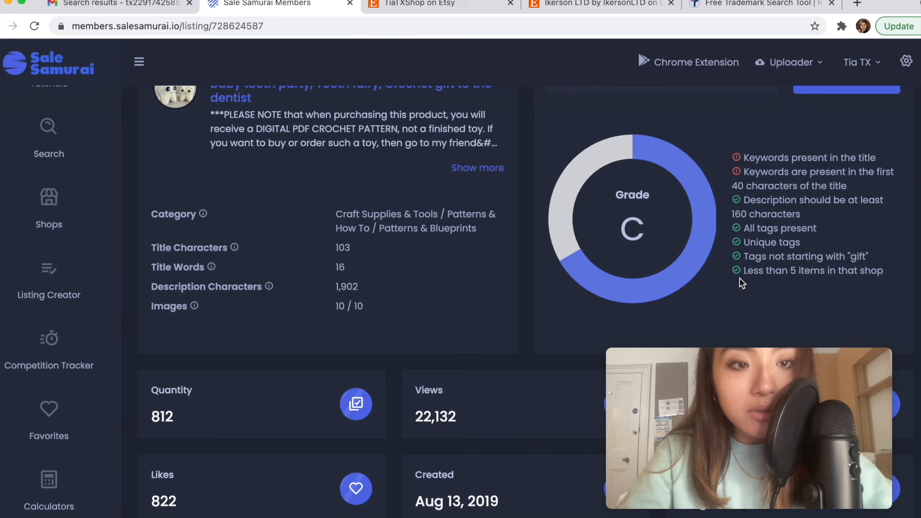
pyautogui.moveTo(744, 271); pyautogui.dragTo(903, 275)
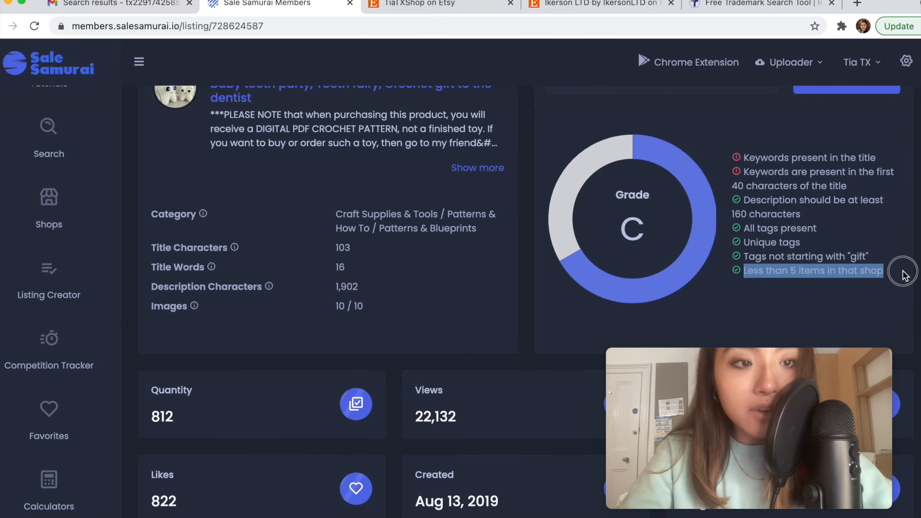
pyautogui.click(867, 290)
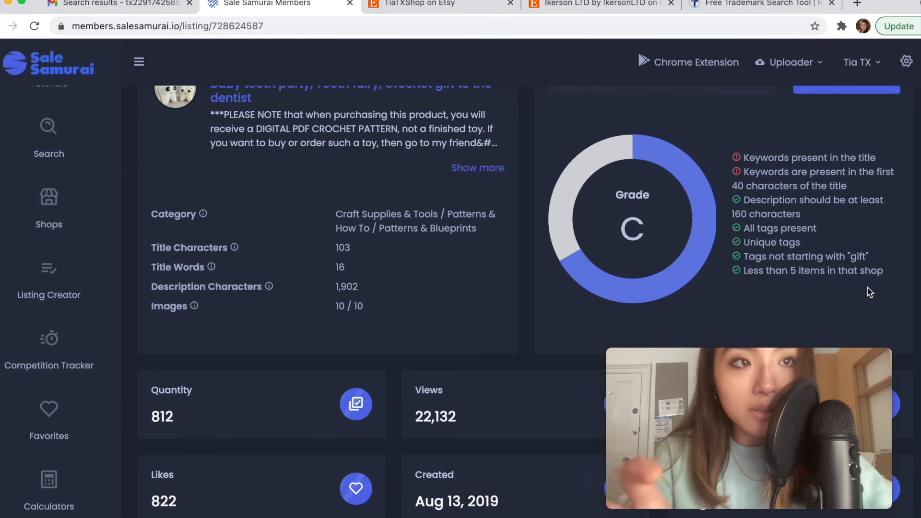
pyautogui.scroll(-1, 871, 292)
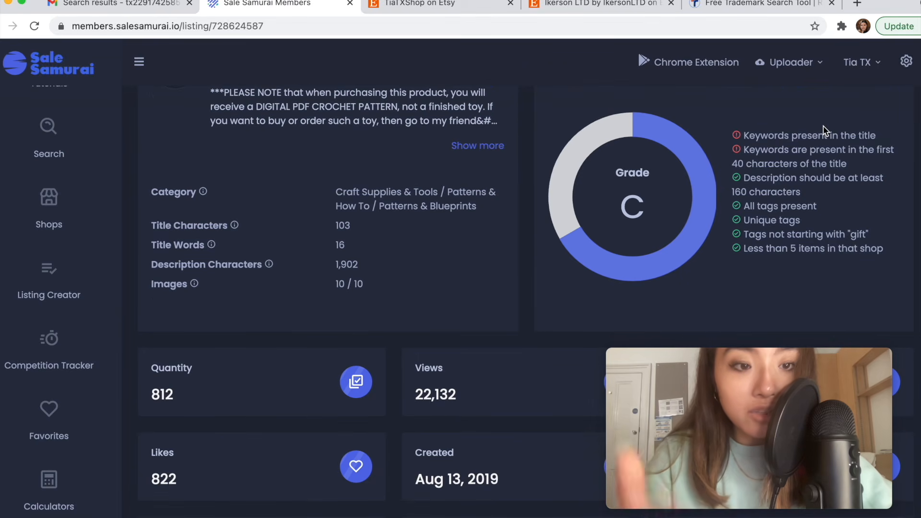
pyautogui.scroll(-2, 824, 130)
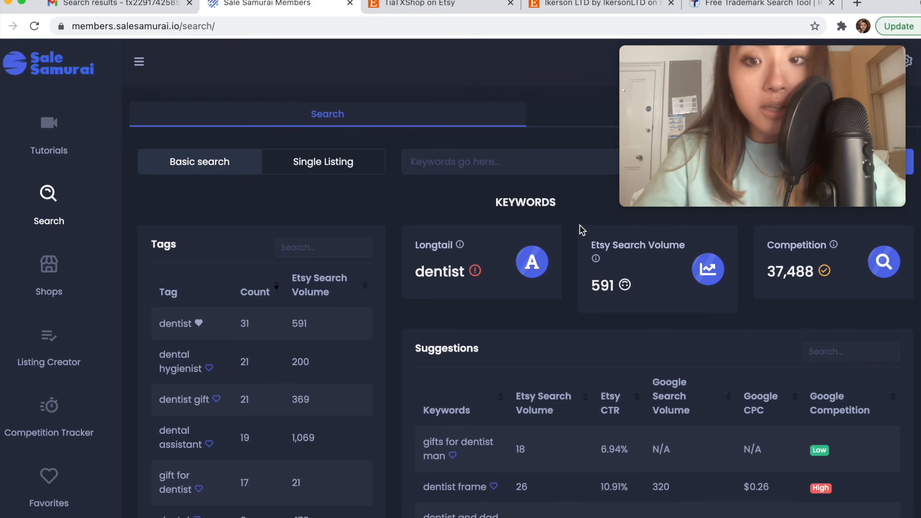
# Revisit the "dentist" search results and the crochet tooth pattern listing's full optimization checklist.
pyautogui.scroll(-4, 580, 225)
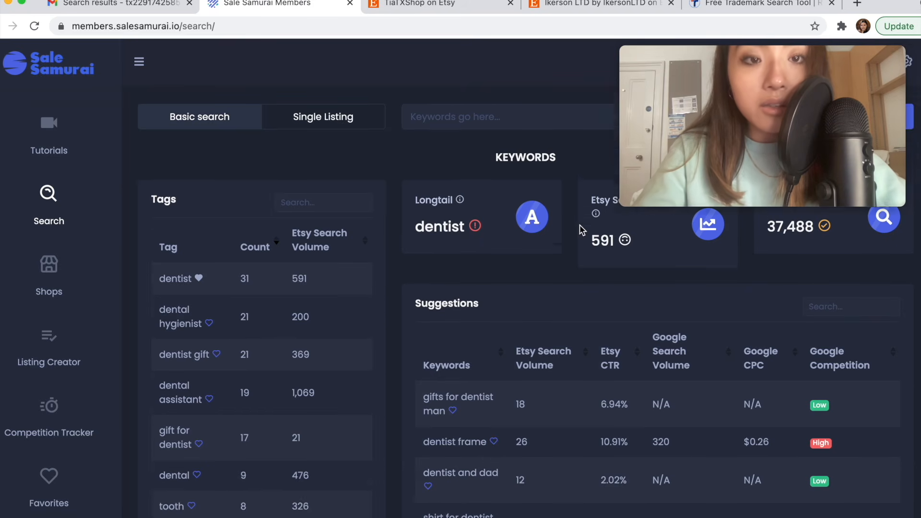
pyautogui.scroll(4, 580, 225)
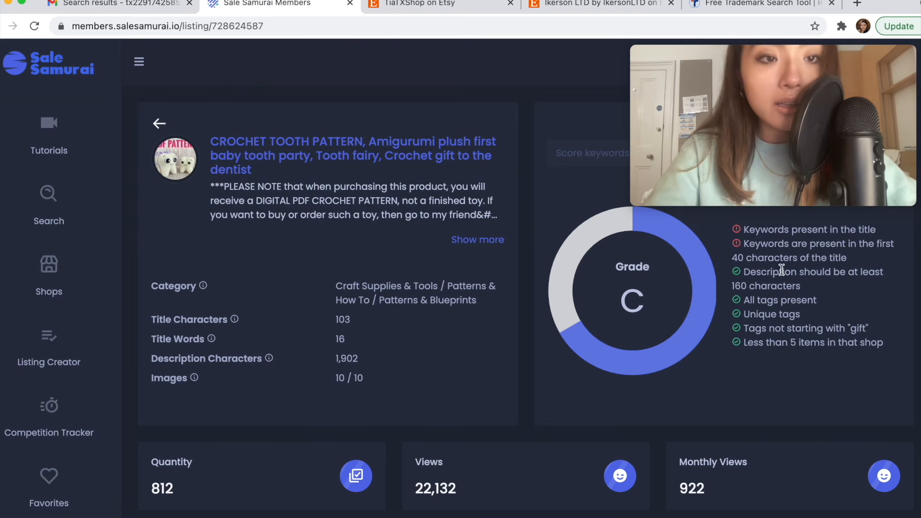
pyautogui.moveTo(758, 229); pyautogui.dragTo(888, 348)
pyautogui.click(910, 361)
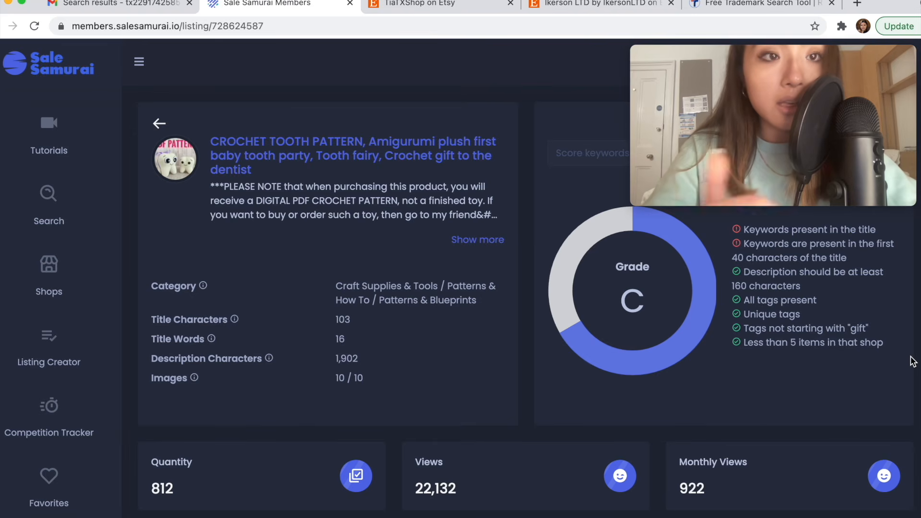
# Revisit the connected shop, the keyword search with its history, and the tracked competition shops.
pyautogui.click(52, 266)
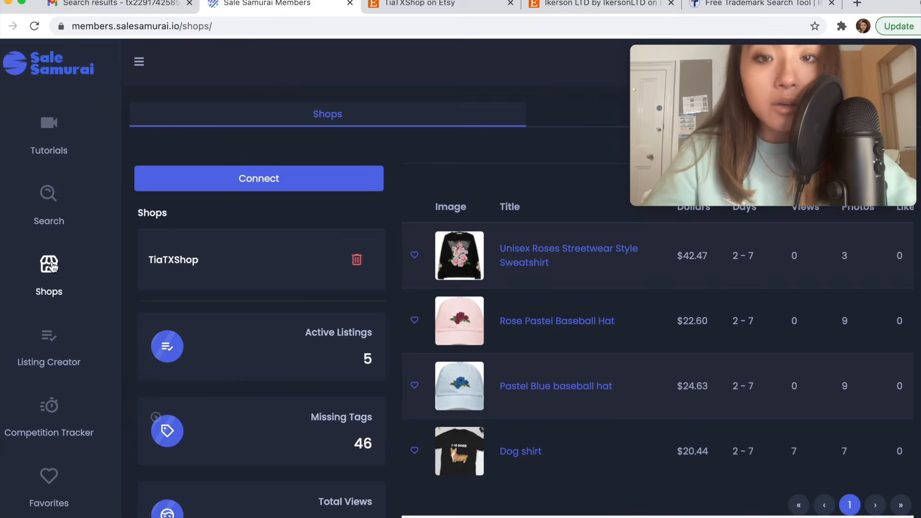
pyautogui.click(62, 205)
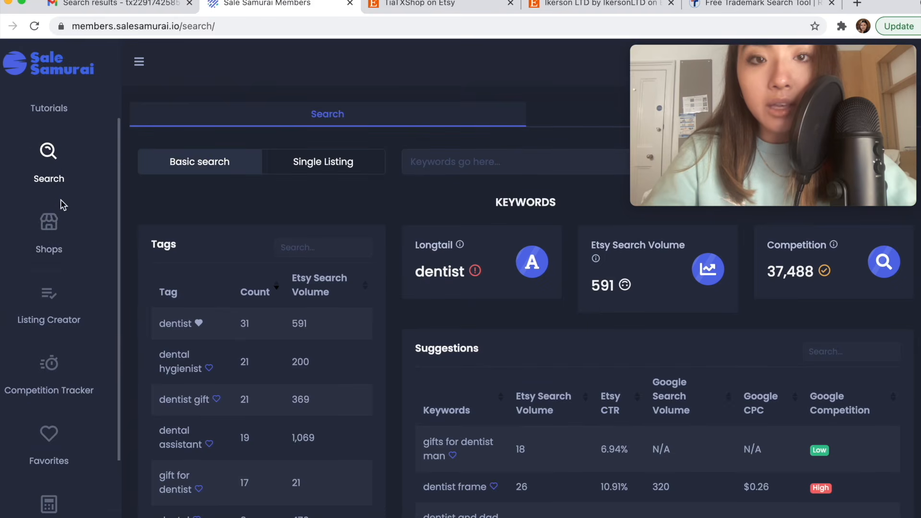
pyautogui.click(62, 202)
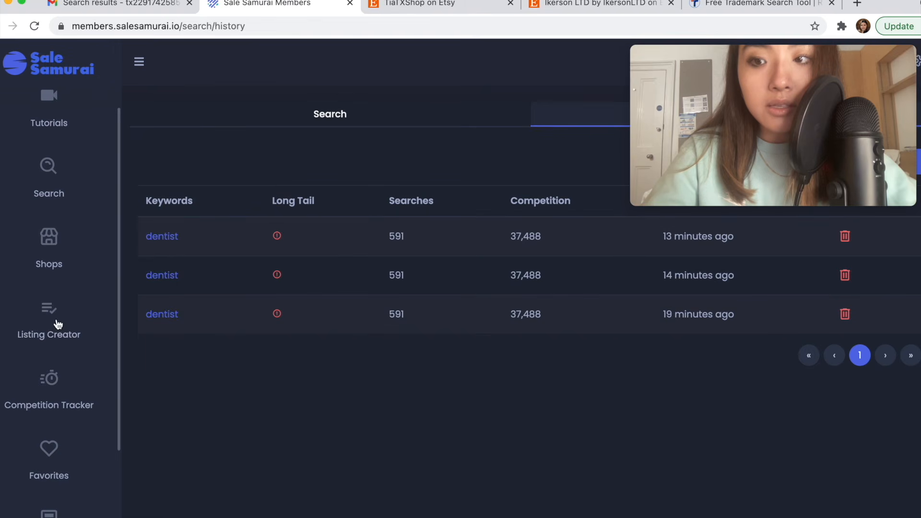
pyautogui.scroll(-3, 57, 322)
pyautogui.click(48, 303)
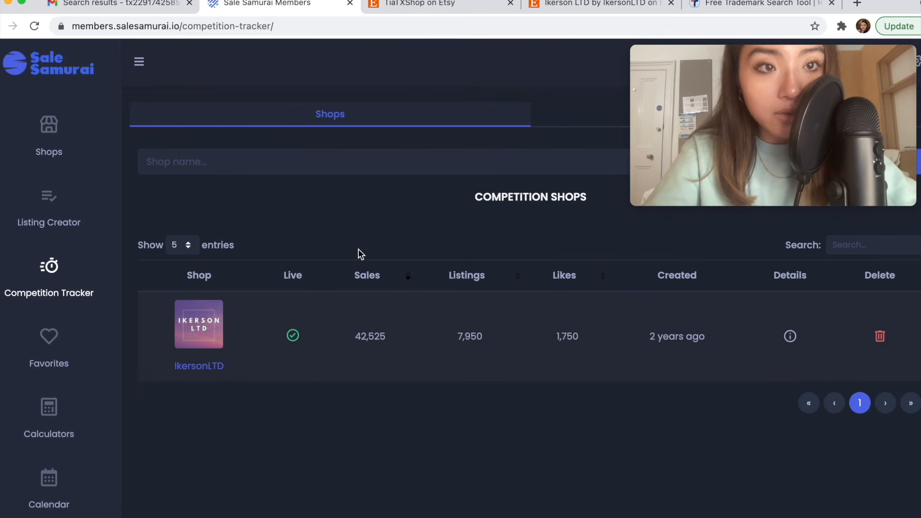
pyautogui.click(499, 121)
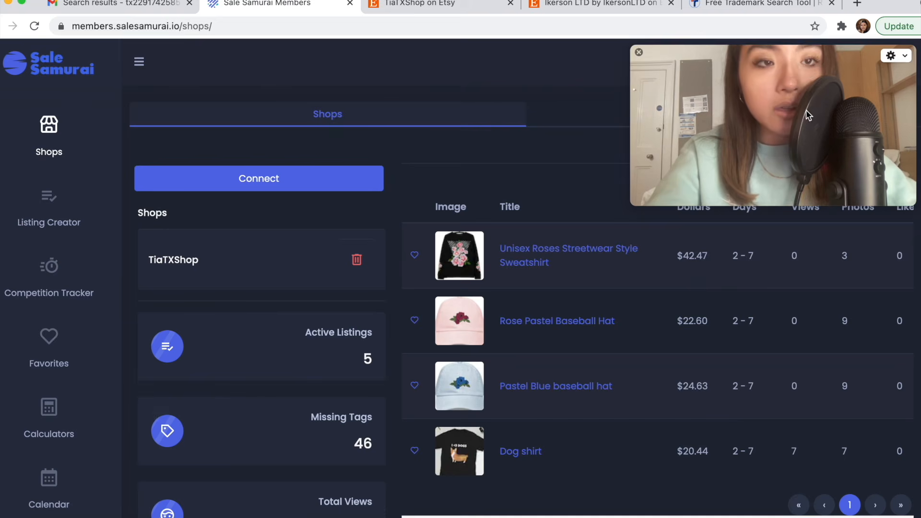
pyautogui.moveTo(806, 115); pyautogui.dragTo(802, 139)
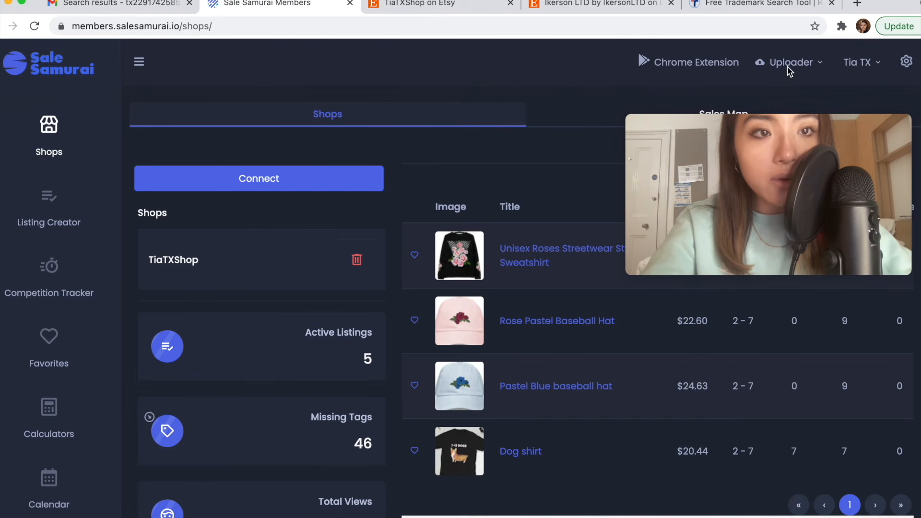
pyautogui.moveTo(692, 184); pyautogui.dragTo(691, 84)
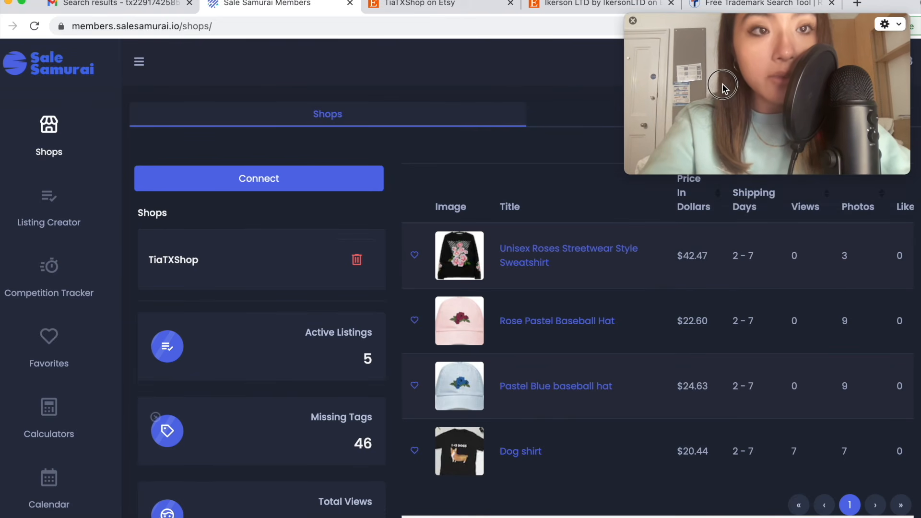